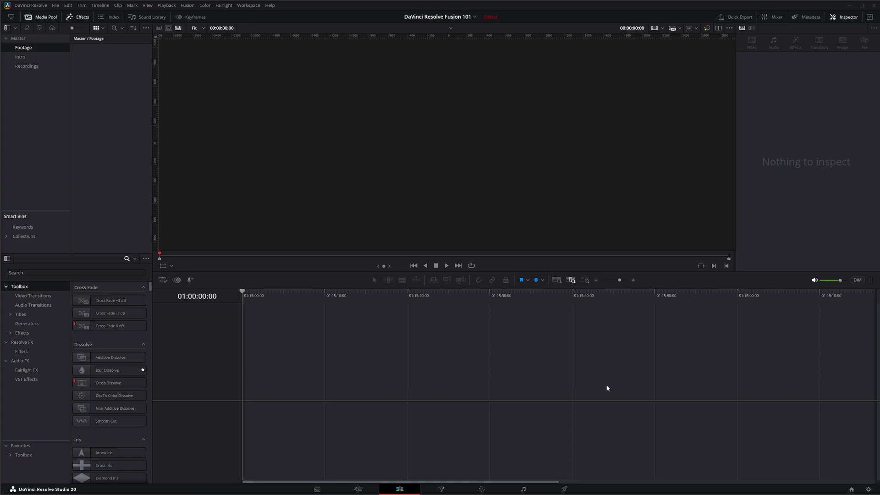
# - Open the project settings, centre the settings window, and close it again
pyautogui.click(869, 489)
pyautogui.moveTo(865, 67); pyautogui.dragTo(433, 65)
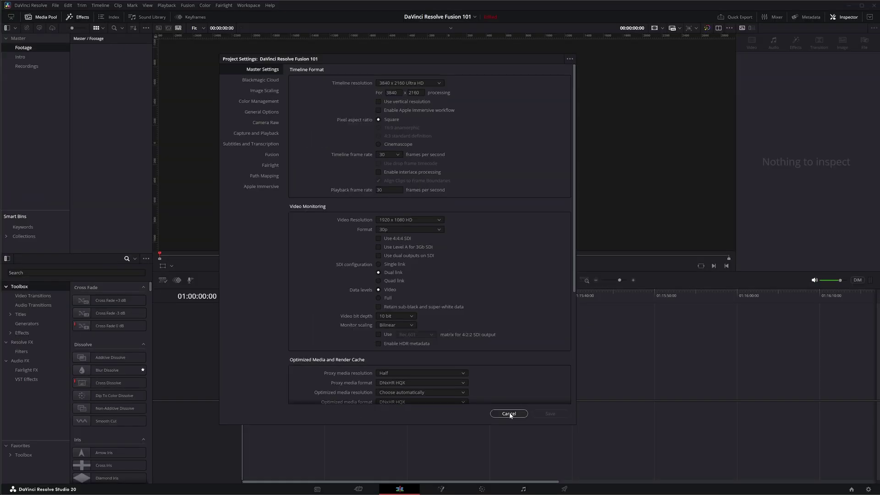
pyautogui.click(507, 415)
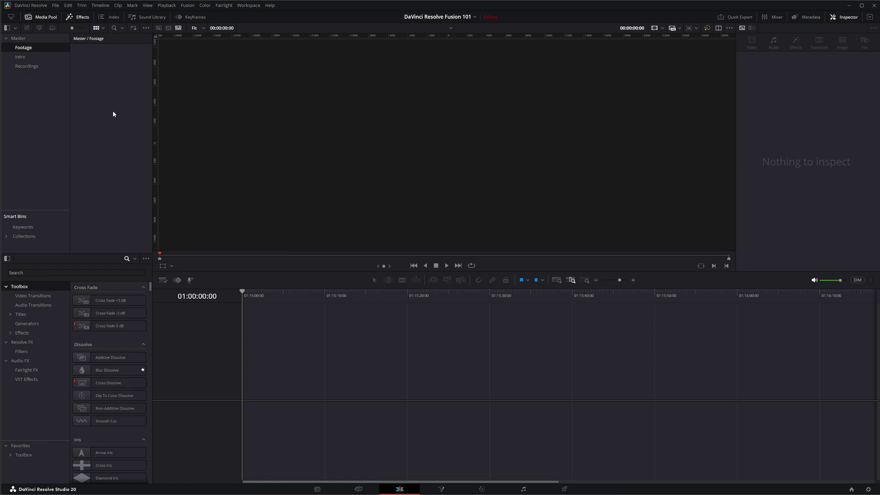
# - Create a new Fusion Composition in the Media Pool with a 100 fps frame rate
pyautogui.rightClick(90, 87)
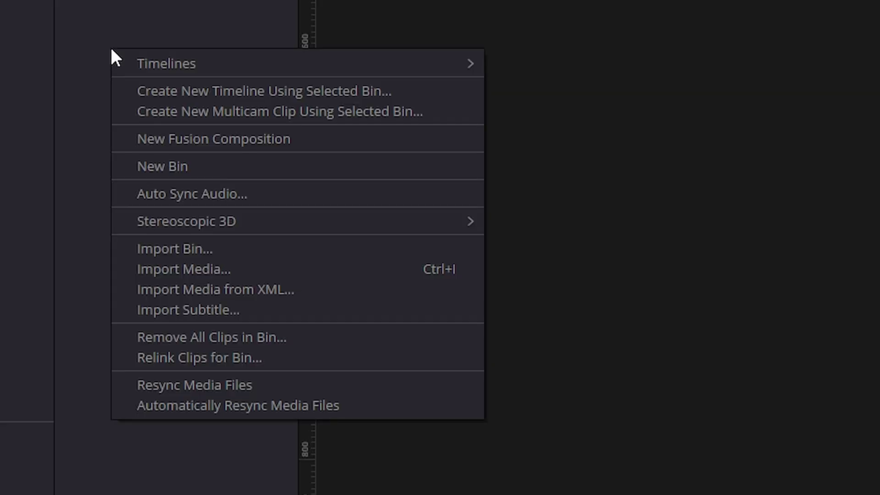
pyautogui.click(190, 141)
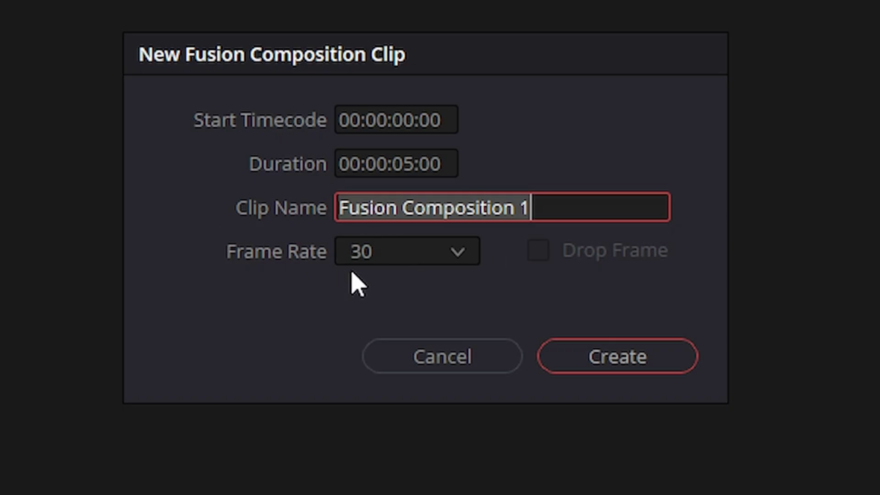
pyautogui.click(351, 257)
pyautogui.scroll(-3, 399, 385)
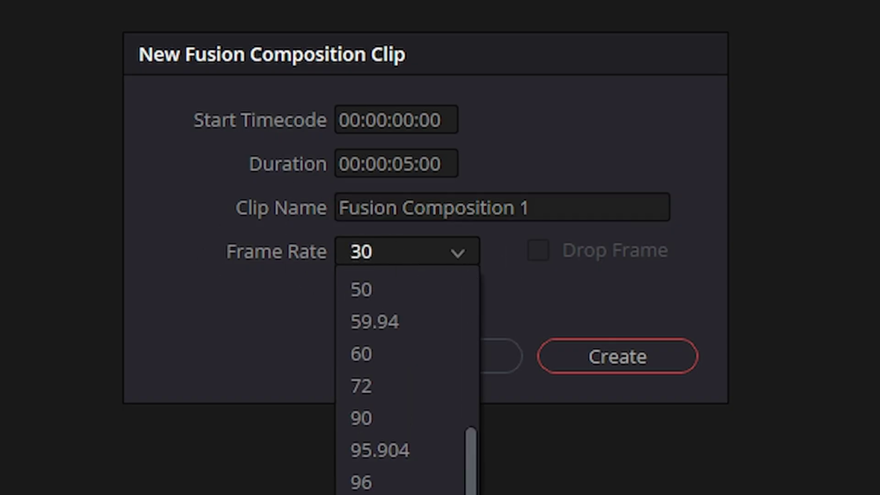
pyautogui.click(367, 494)
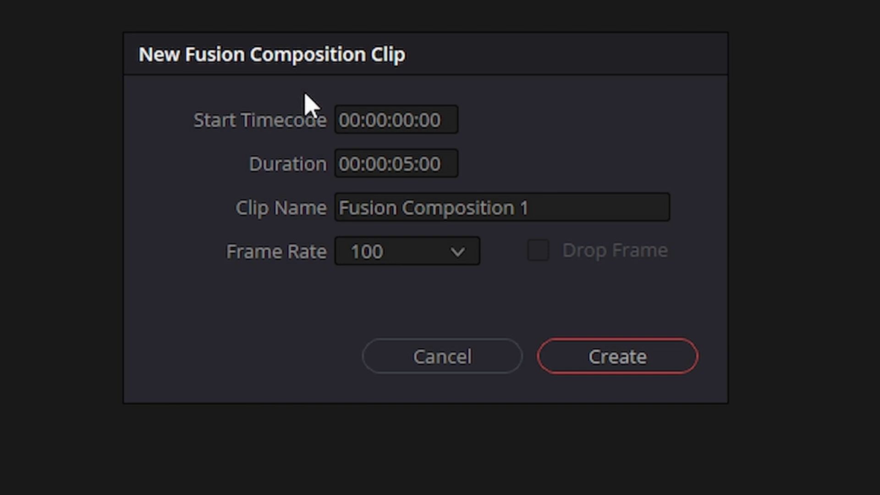
pyautogui.click(618, 357)
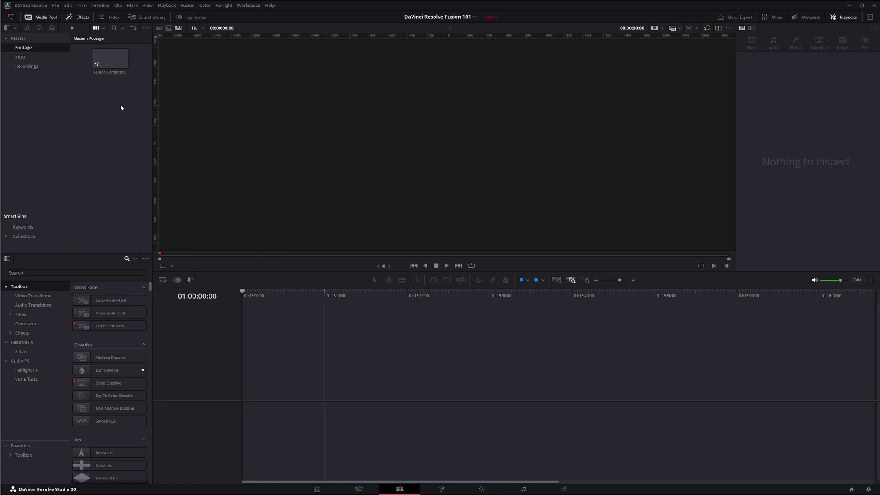
# - Place Fusion Composition 1 at the start of a new timeline and add the headphones footage as MediaIn1 in Fusion
pyautogui.moveTo(111, 60); pyautogui.dragTo(262, 382)
pyautogui.moveTo(319, 389); pyautogui.dragTo(302, 391)
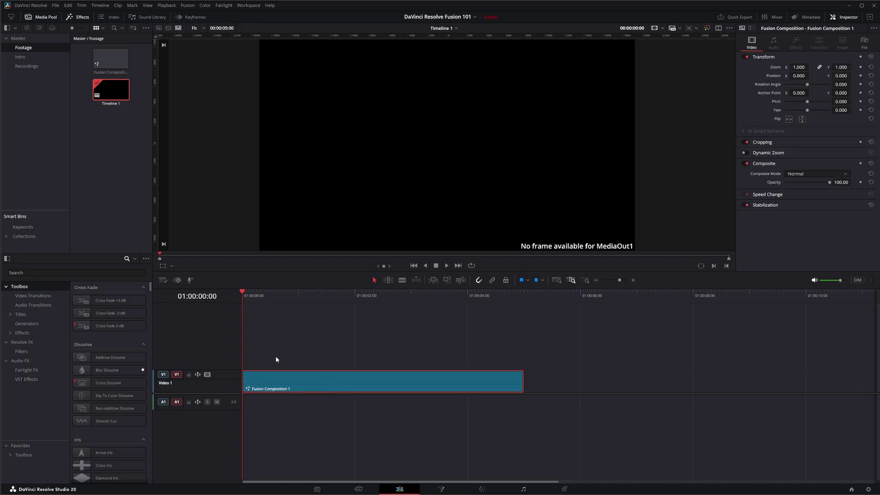
pyautogui.click(443, 489)
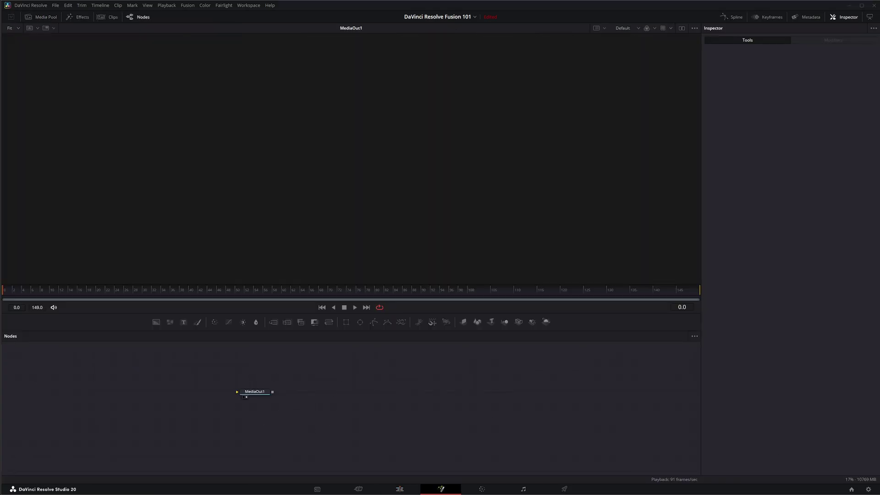
pyautogui.moveTo(387, 365); pyautogui.dragTo(120, 393)
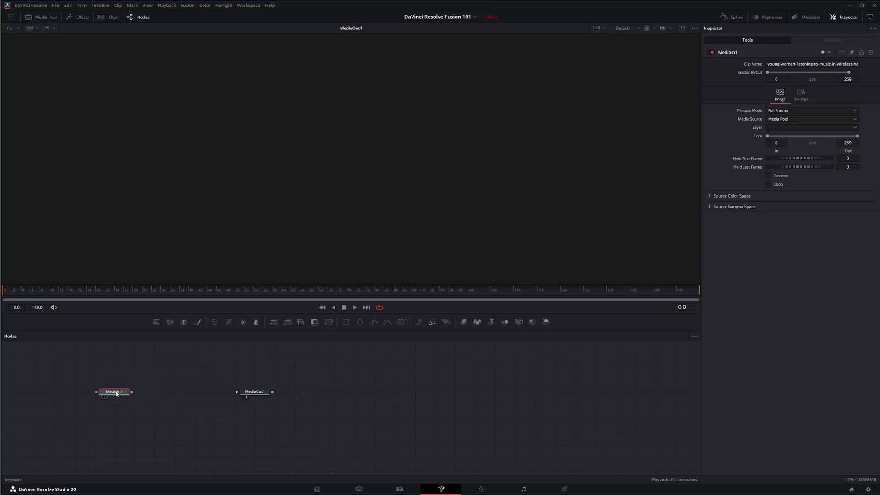
# - Connect MediaIn1 to MediaOut1, then insert a Merge1 node on that link
pyautogui.click(807, 17)
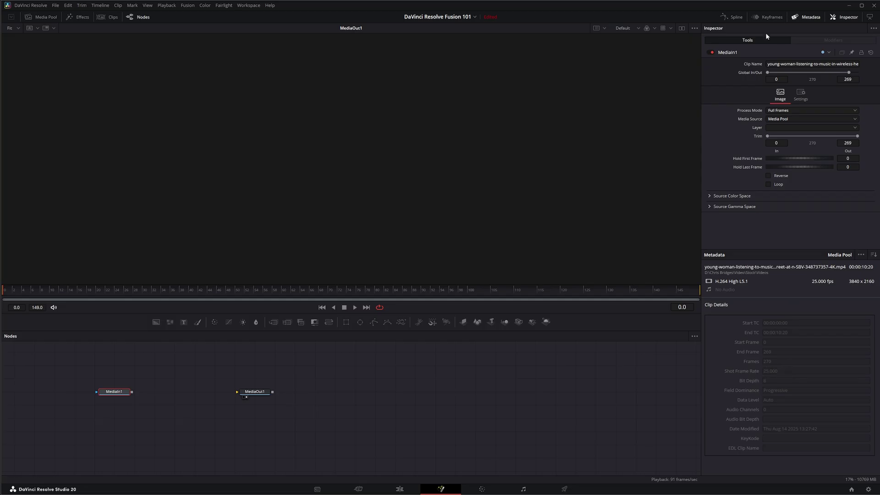
pyautogui.click(805, 18)
pyautogui.moveTo(131, 392); pyautogui.dragTo(237, 392)
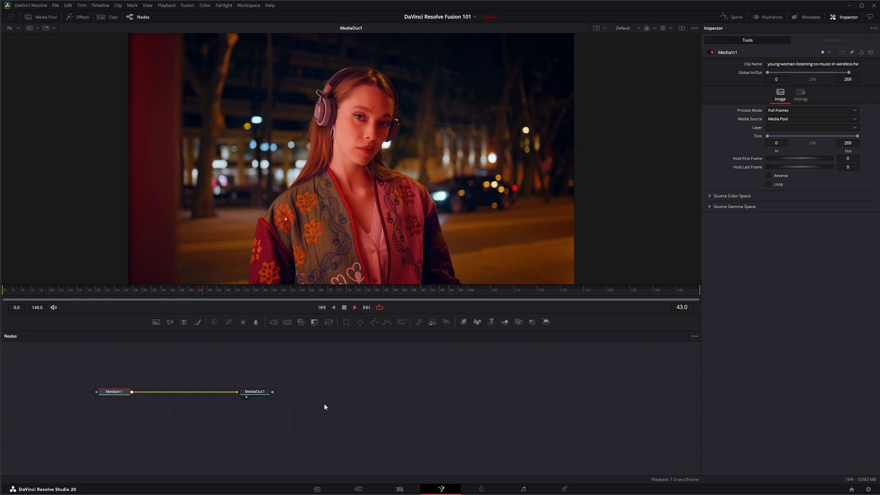
pyautogui.click(344, 307)
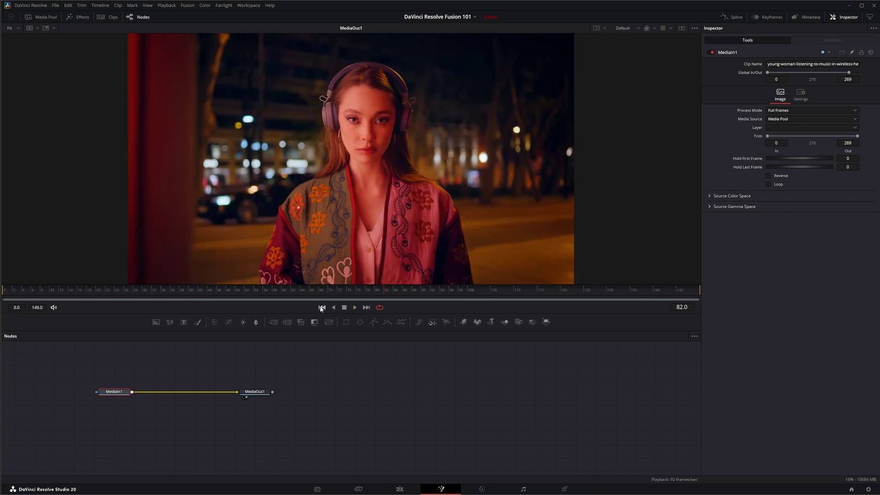
pyautogui.moveTo(273, 322); pyautogui.dragTo(222, 394)
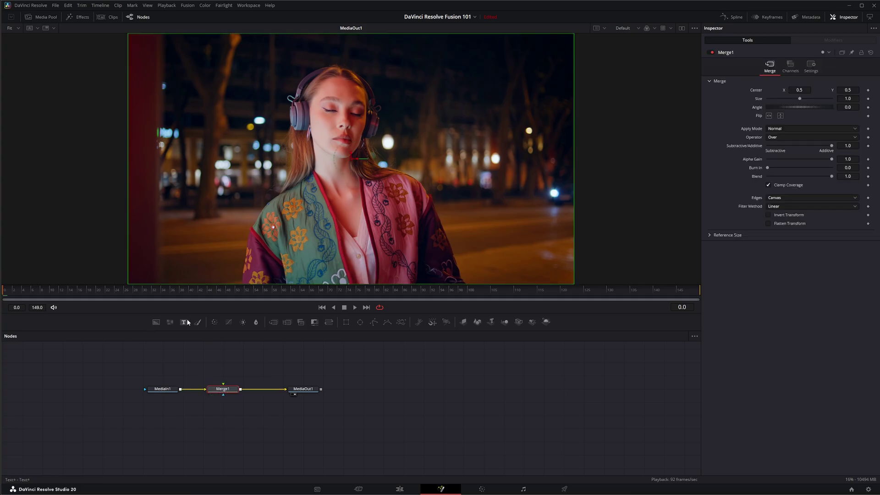
# - Add a Text1 node above Merge1, feeding into it, and set its text to a running timecode
pyautogui.moveTo(186, 343); pyautogui.dragTo(219, 388)
pyautogui.moveTo(182, 363); pyautogui.dragTo(222, 362)
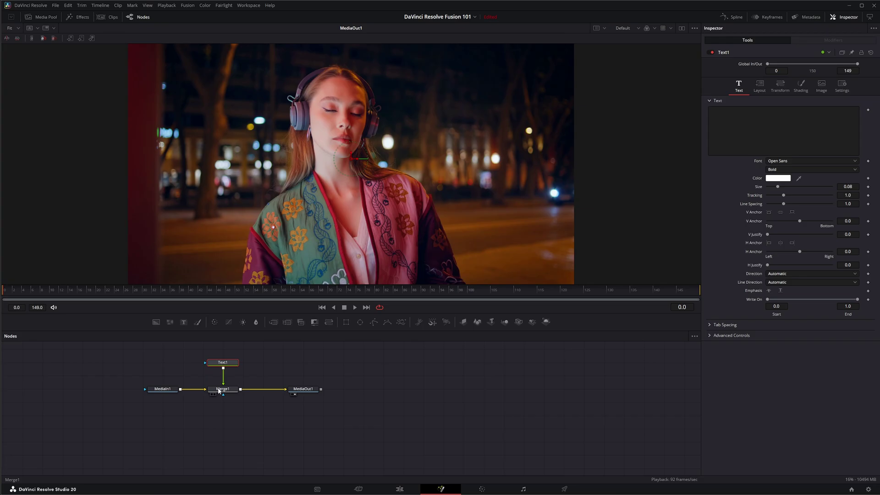
pyautogui.click(227, 393)
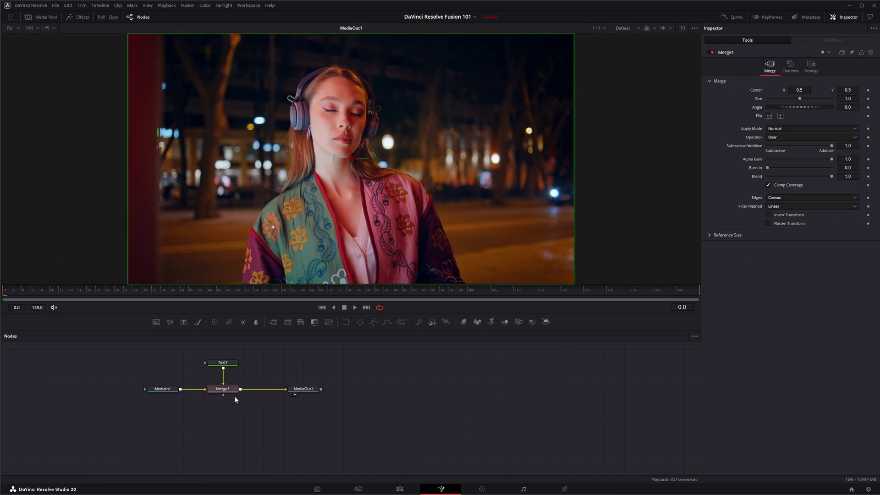
pyautogui.click(223, 363)
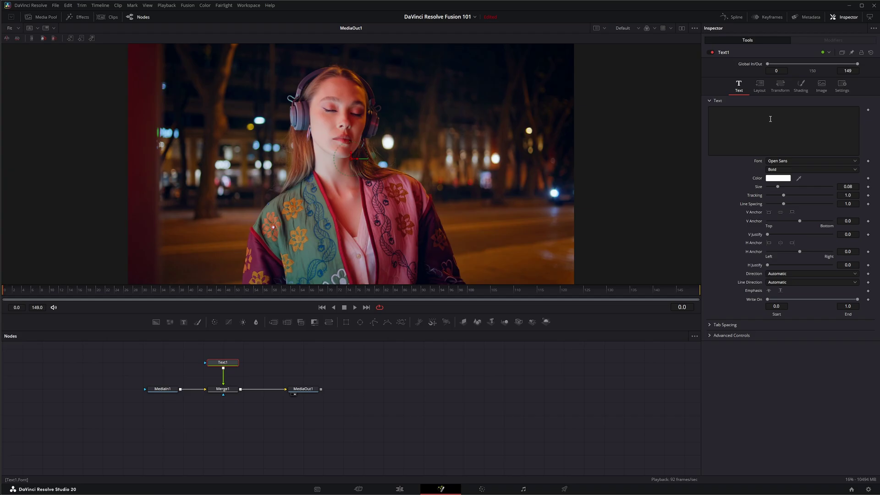
pyautogui.rightClick(748, 116)
pyautogui.click(768, 202)
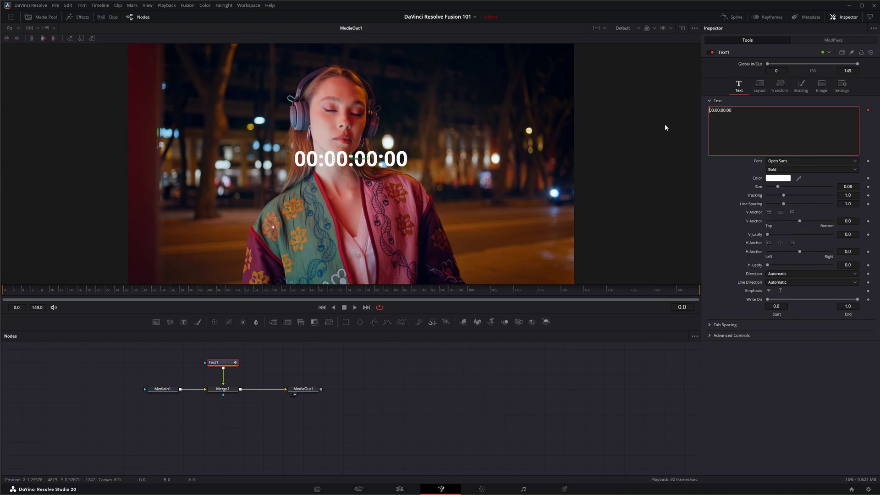
# - Play the composition to check the running timecode, then stop
pyautogui.click(355, 308)
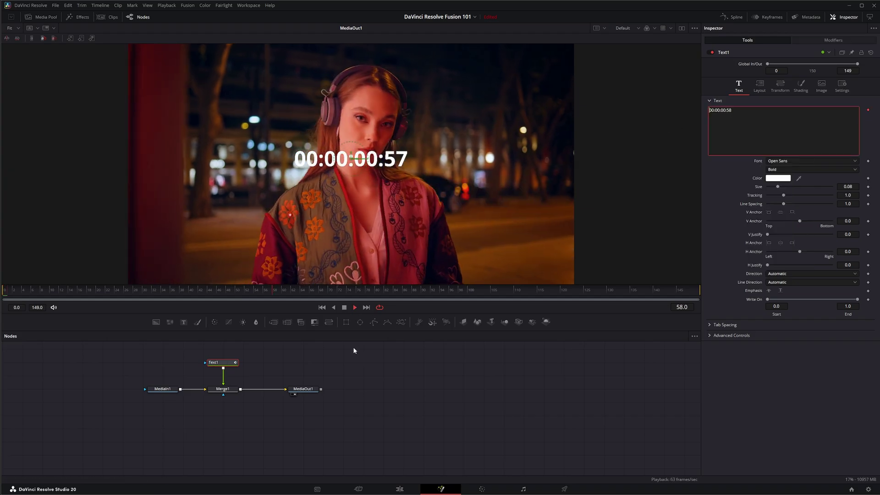
pyautogui.click(345, 307)
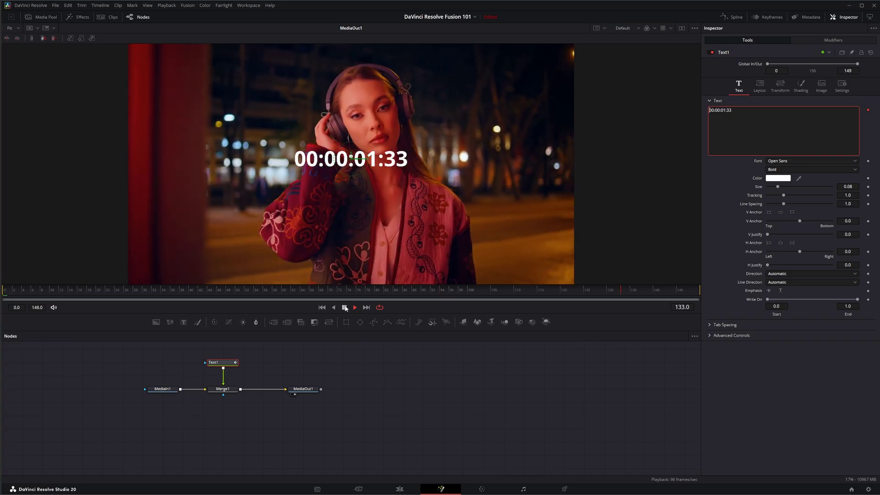
pyautogui.click(344, 307)
# - Preview the timeline from the start on the Edit page and park the playhead about three seconds in
pyautogui.click(400, 489)
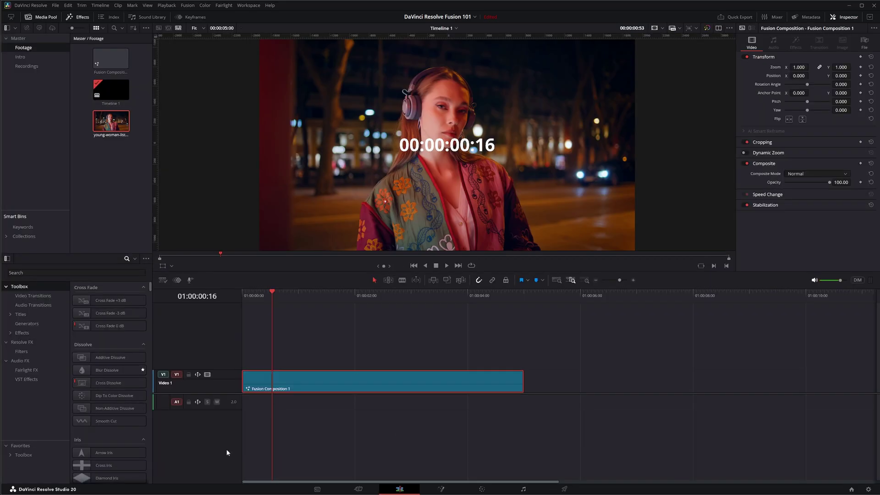
pyautogui.click(244, 293)
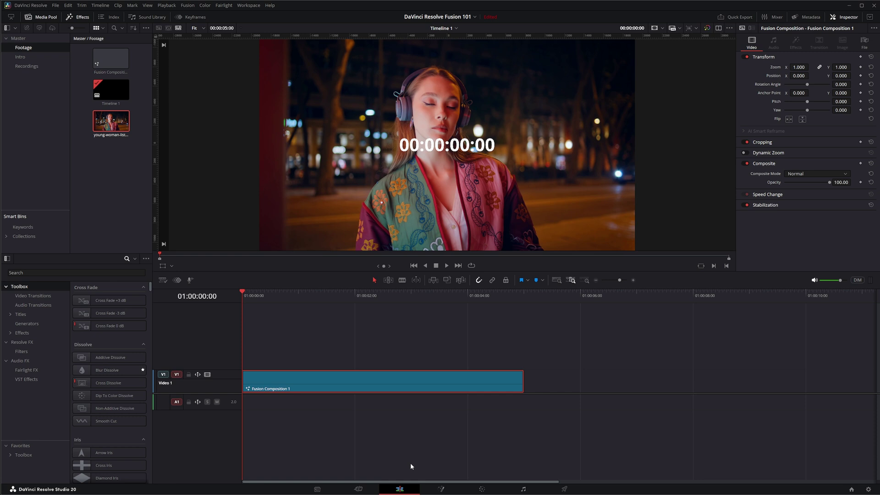
pyautogui.click(447, 266)
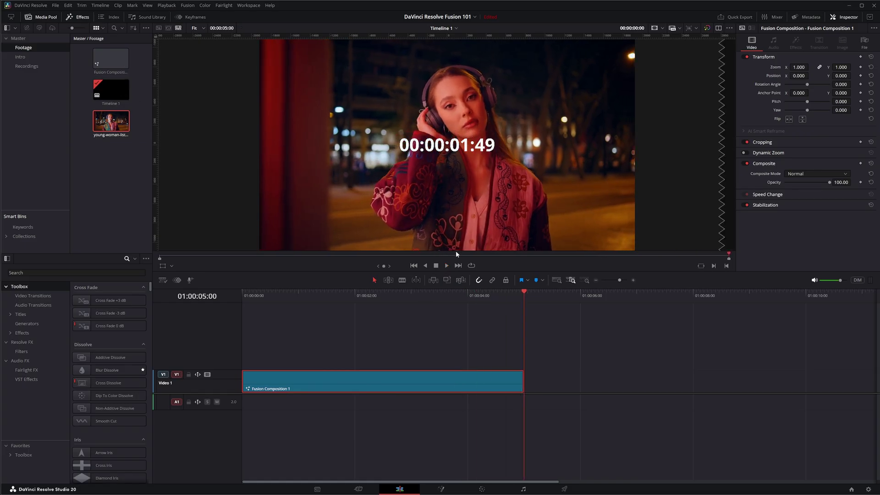
pyautogui.click(414, 266)
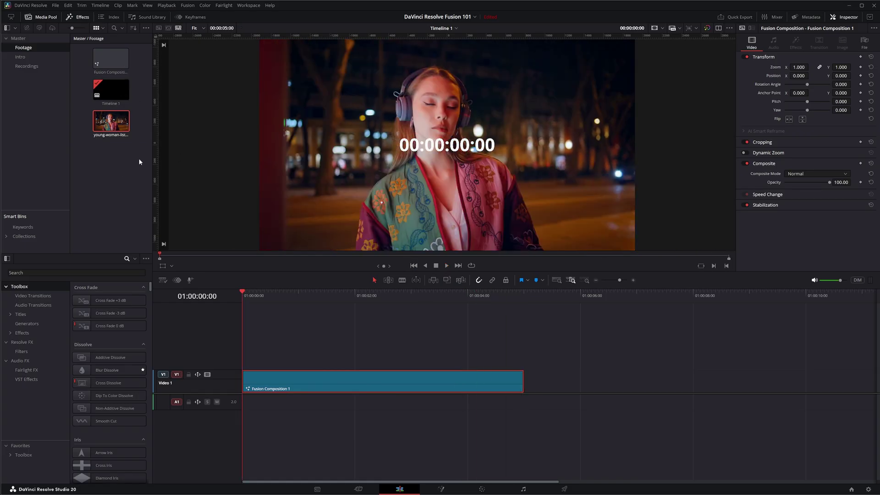
pyautogui.click(110, 61)
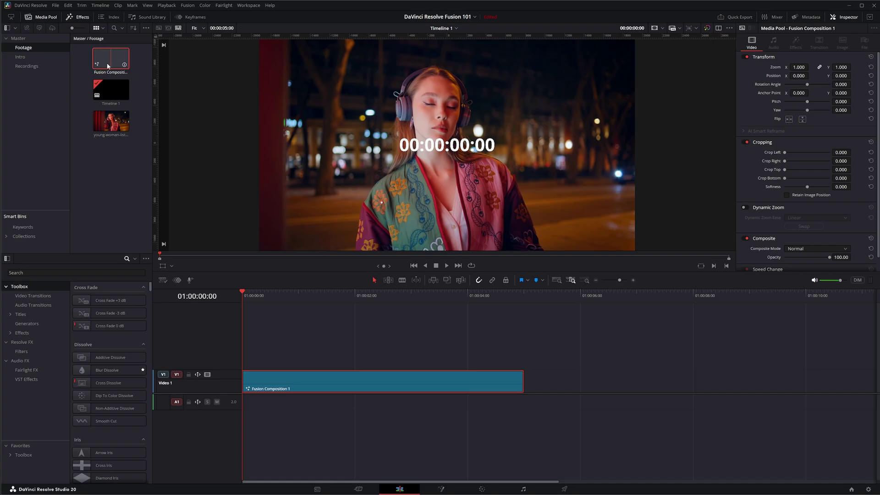
pyautogui.moveTo(241, 292); pyautogui.dragTo(246, 335)
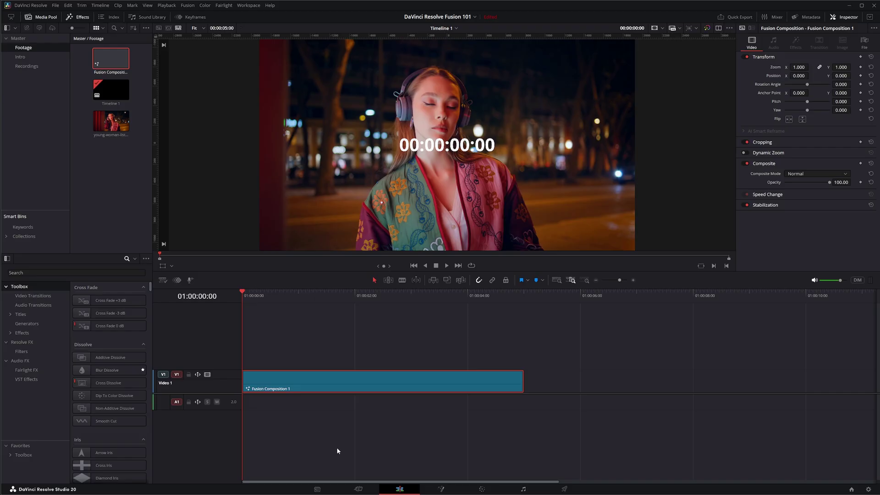
# - Check the node graph in Fusion, then delete Fusion Composition 1 from the timeline
pyautogui.click(440, 490)
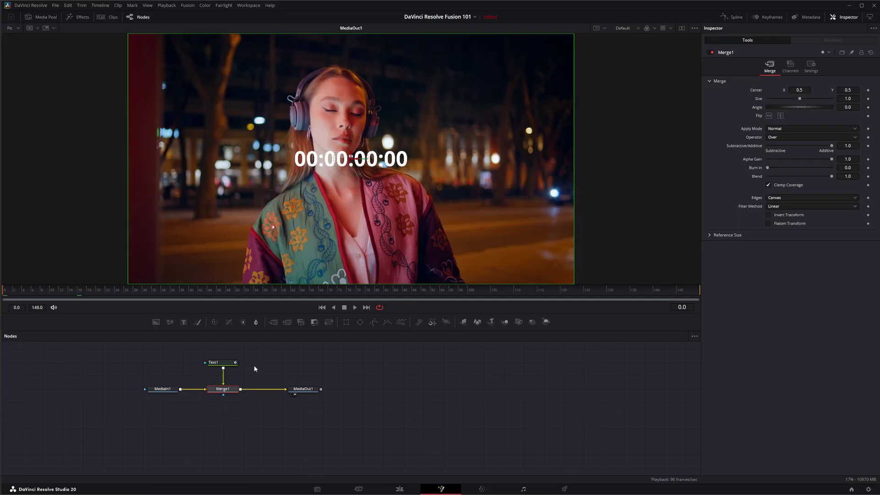
pyautogui.click(400, 490)
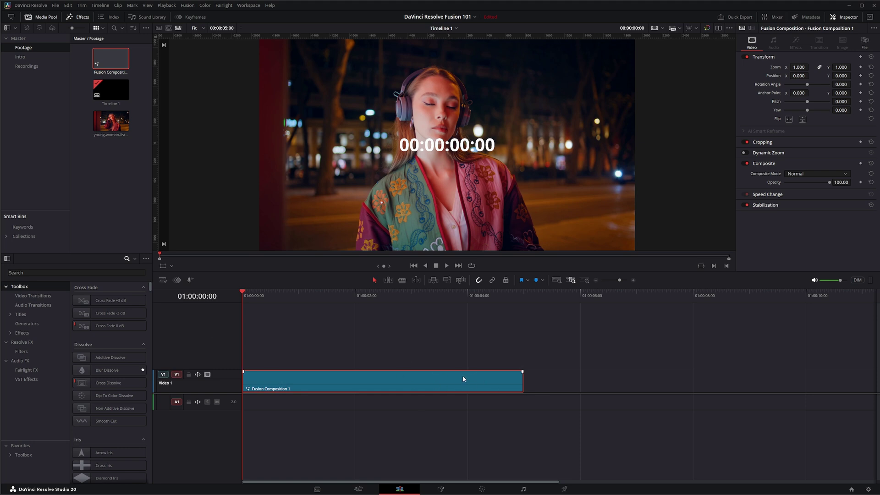
pyautogui.press('Delete')
# - Clear the Media Pool selection and show the Effects category of the effects library
pyautogui.click(336, 362)
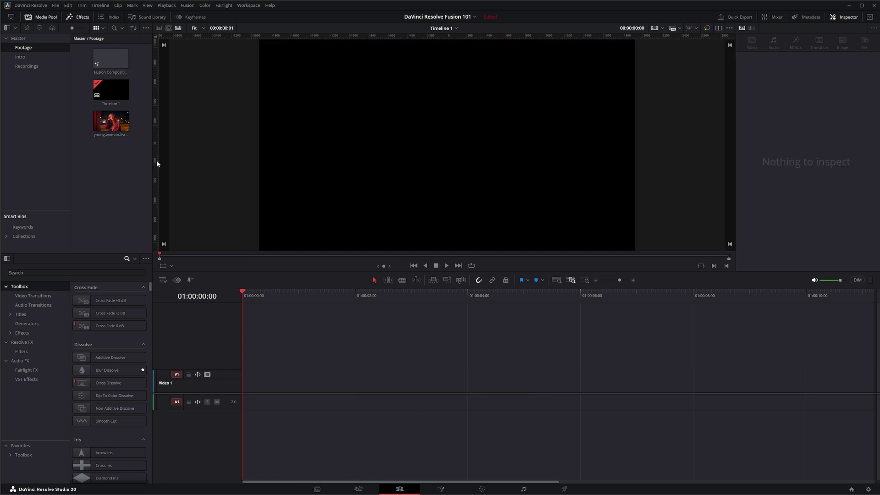
pyautogui.click(112, 63)
pyautogui.click(109, 219)
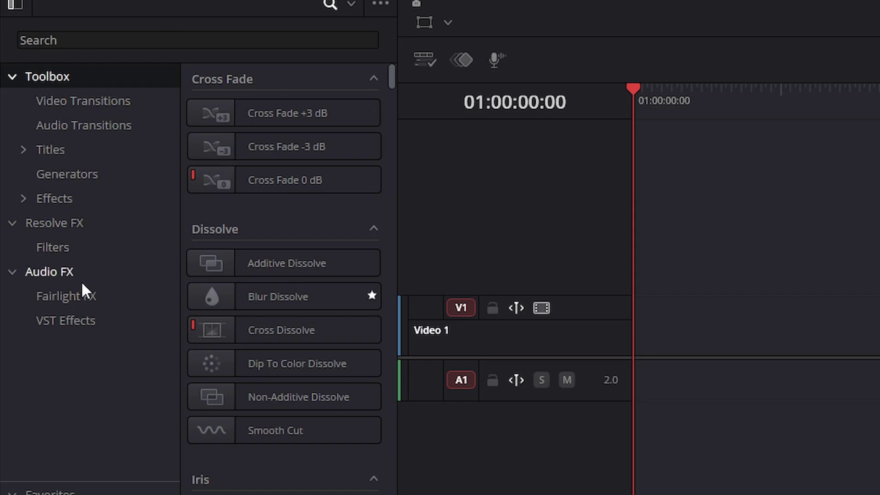
pyautogui.click(51, 200)
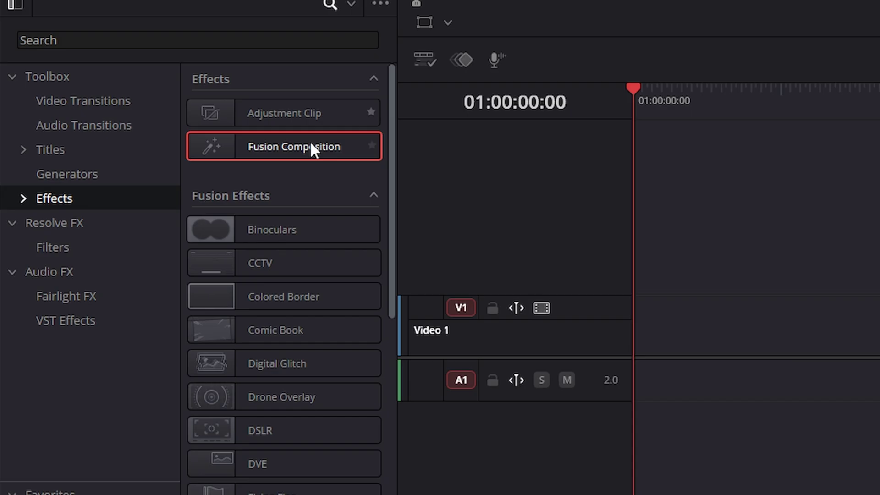
# - Place a Fusion Composition effect on track V1, then delete it again
pyautogui.click(252, 107)
pyautogui.click(282, 150)
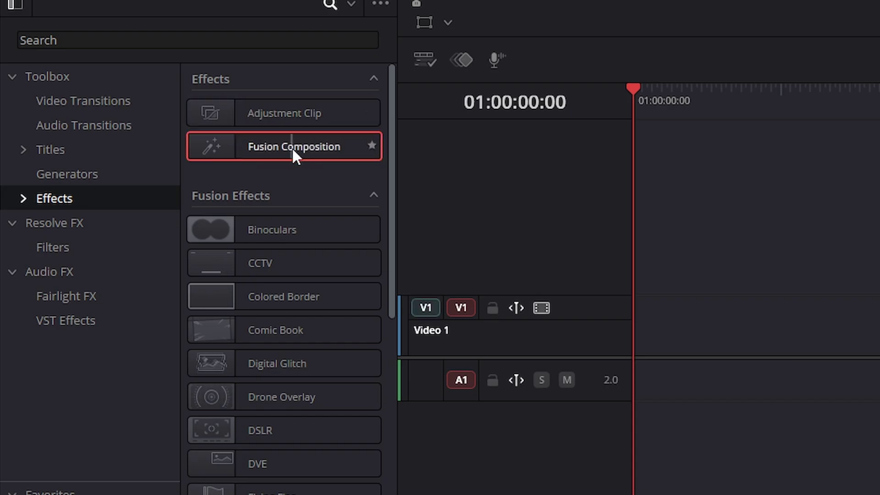
pyautogui.moveTo(246, 147); pyautogui.dragTo(695, 201)
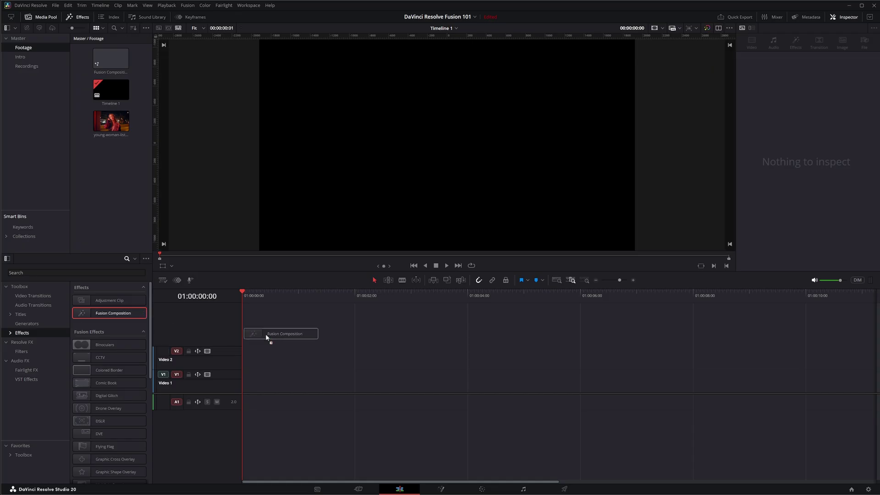
pyautogui.moveTo(267, 338); pyautogui.dragTo(246, 385)
pyautogui.click(314, 382)
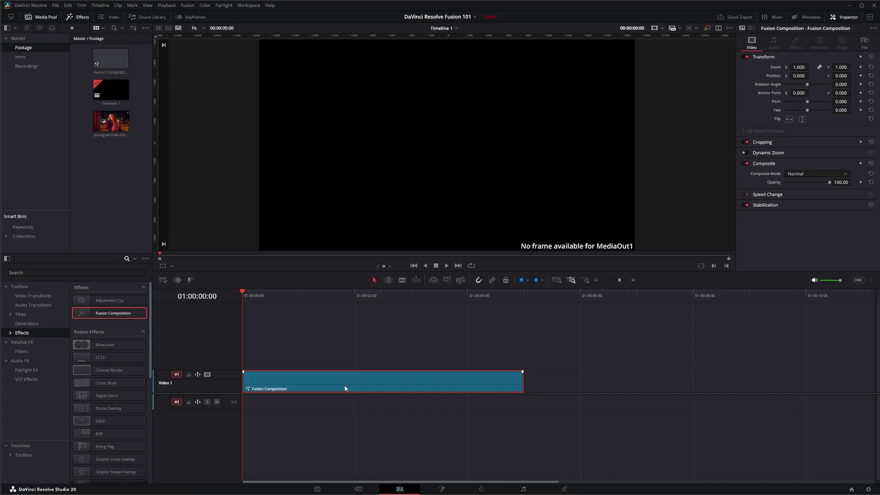
pyautogui.press('Delete')
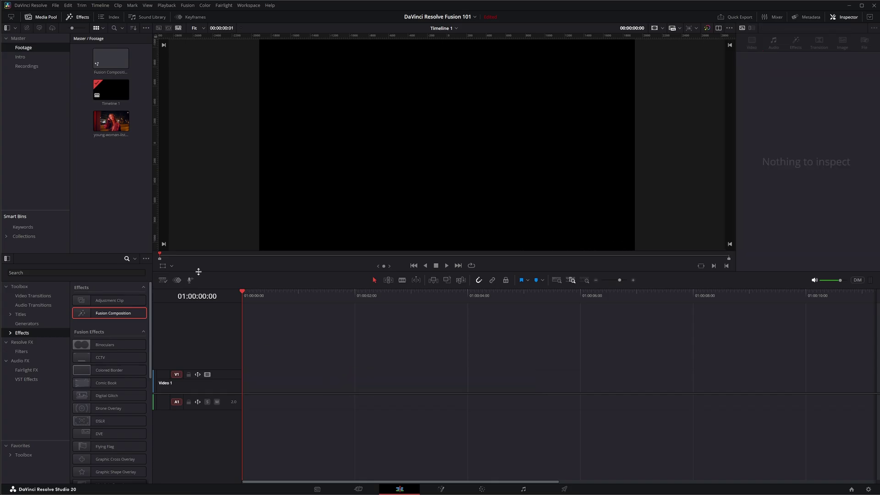
# - Set the timeline out point at 01:00:08:00
pyautogui.moveTo(94, 315); pyautogui.dragTo(304, 290)
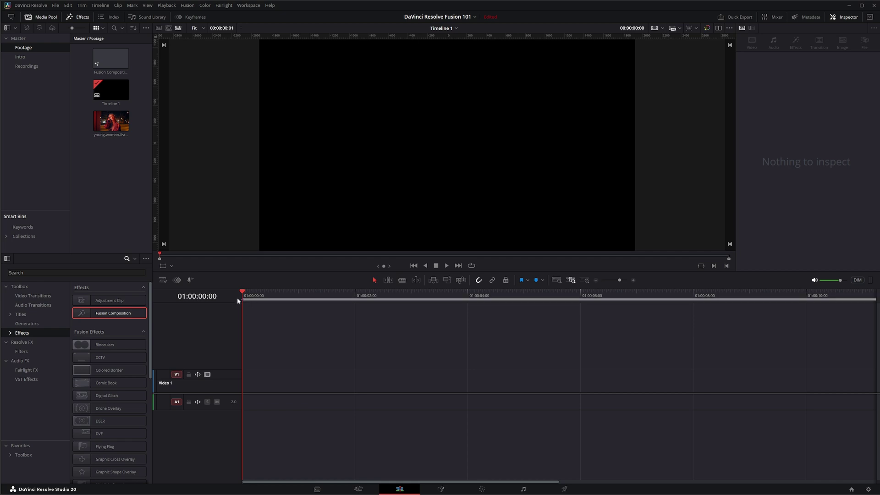
pyautogui.click(694, 294)
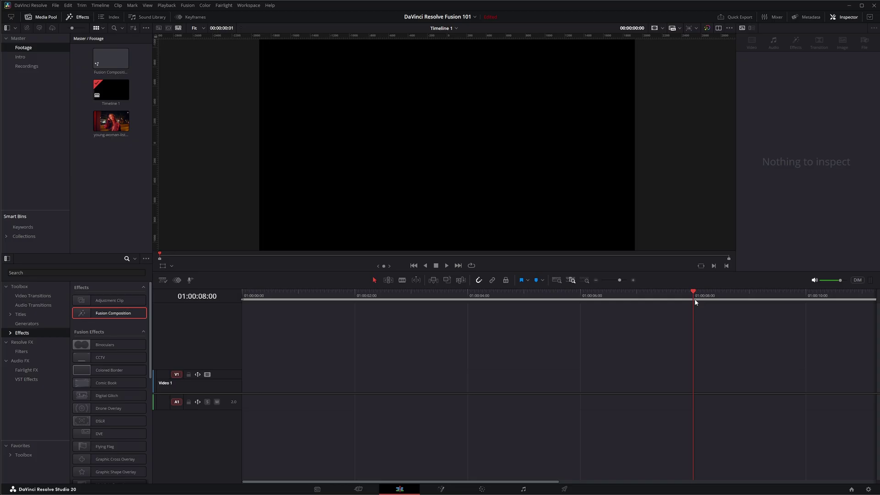
pyautogui.press('o')
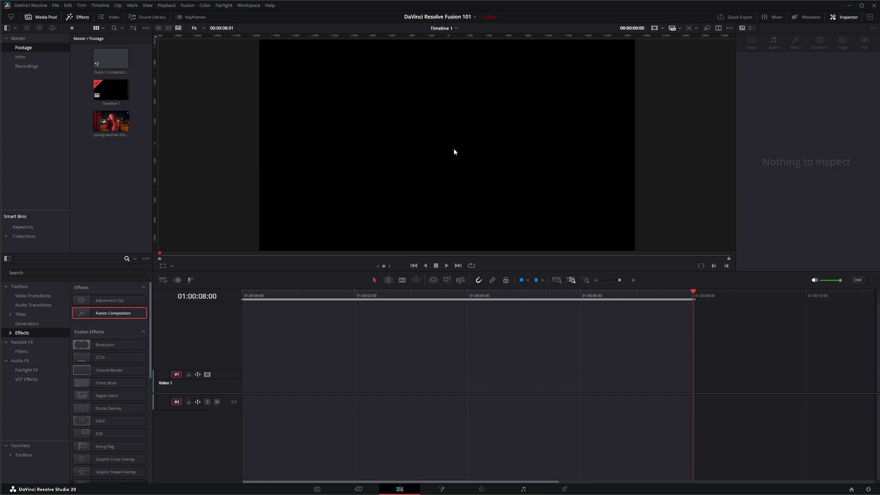
# - Add an 8-second Fusion Composition filling the marked range, then delete it
pyautogui.moveTo(106, 313); pyautogui.dragTo(364, 148)
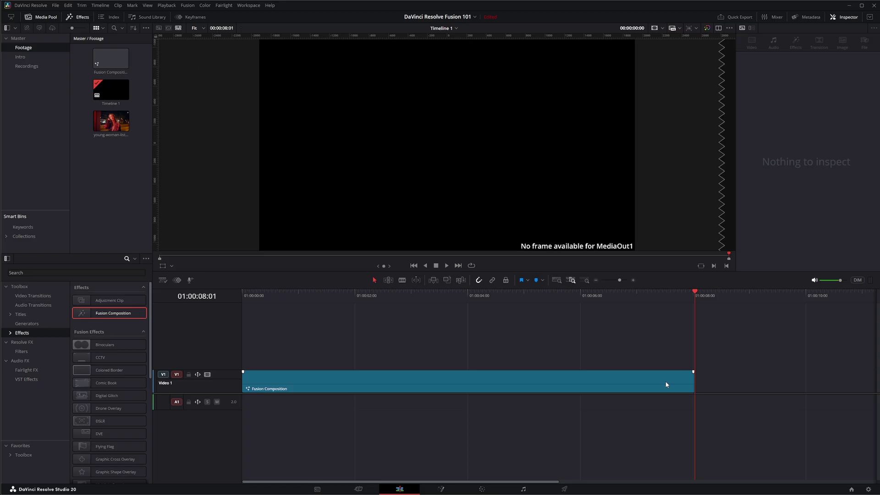
pyautogui.click(498, 383)
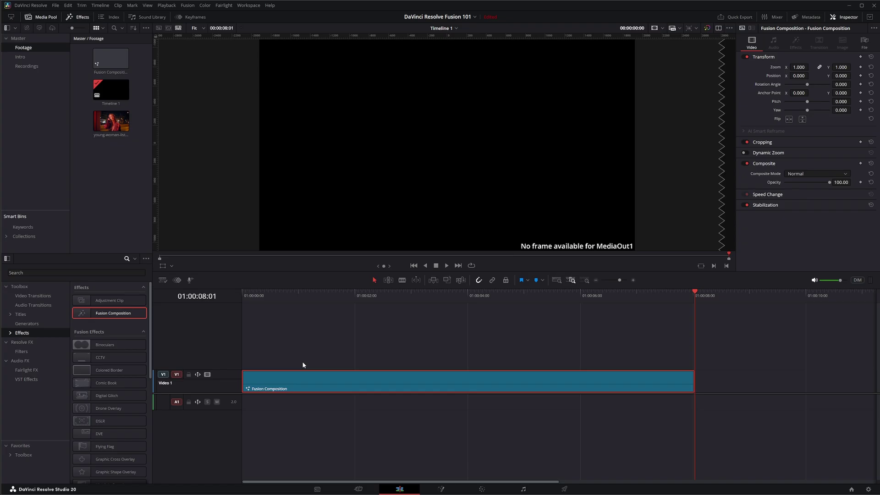
pyautogui.press('Delete')
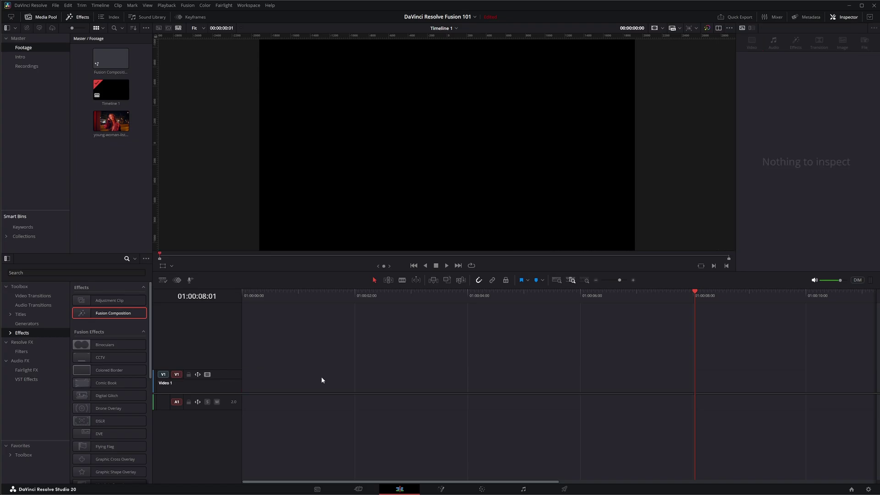
# - Put the young woman footage on V1, scrub through it, and convert it into Fusion Clip 1
pyautogui.moveTo(110, 121); pyautogui.dragTo(248, 380)
pyautogui.moveTo(276, 296); pyautogui.dragTo(233, 303)
pyautogui.rightClick(275, 381)
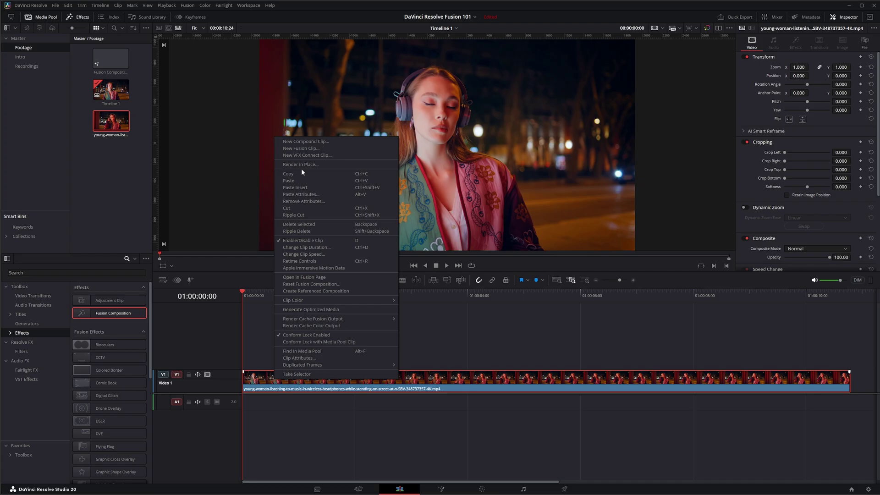
pyautogui.click(298, 148)
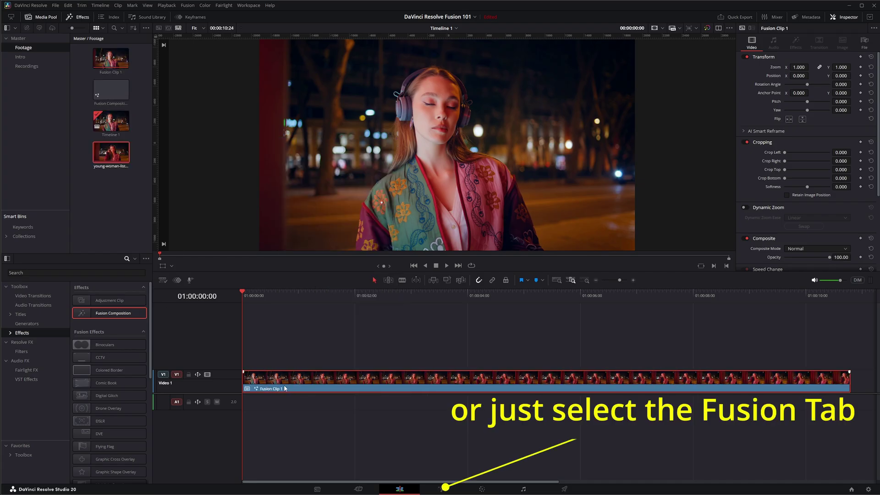
# - In Fusion, insert ColorCorrector1 between MediaIn1 and MediaOut1 and tint the footage blue
pyautogui.click(442, 490)
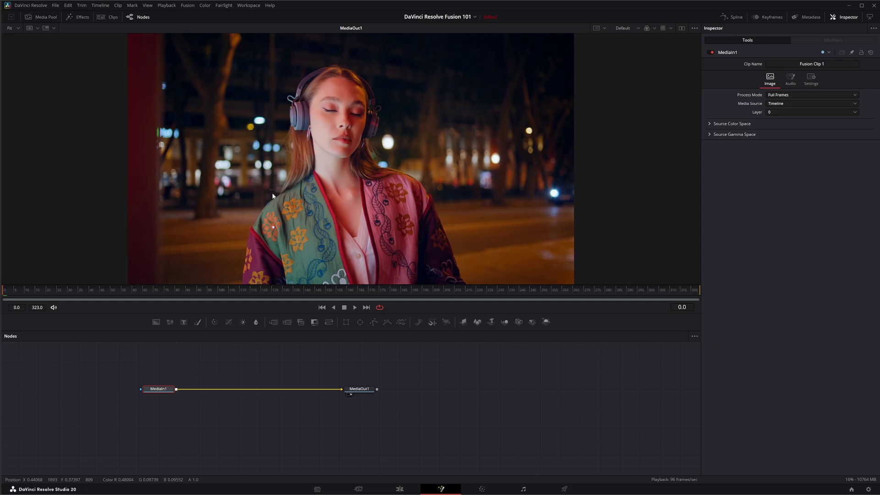
pyautogui.click(215, 322)
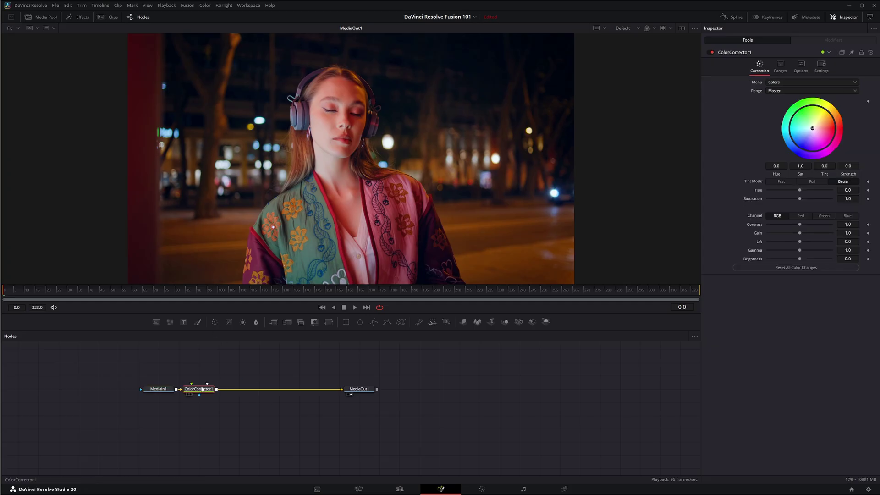
pyautogui.moveTo(202, 389); pyautogui.dragTo(222, 389)
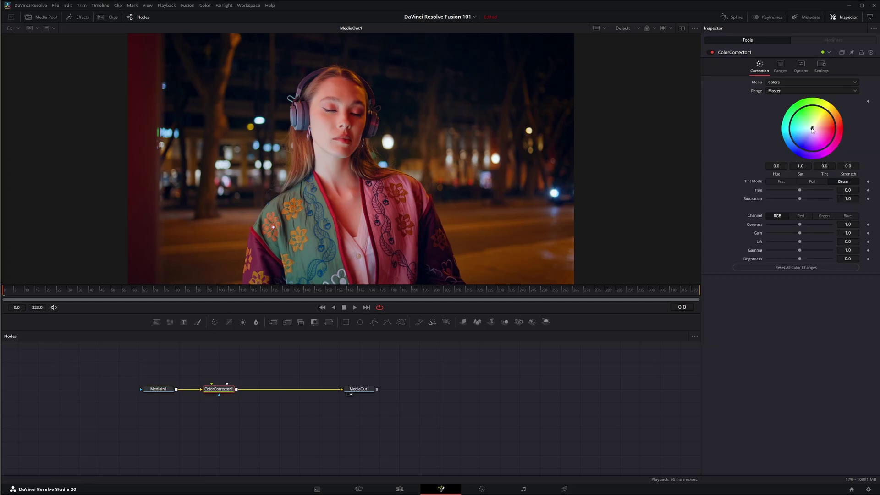
pyautogui.moveTo(812, 128); pyautogui.dragTo(795, 142)
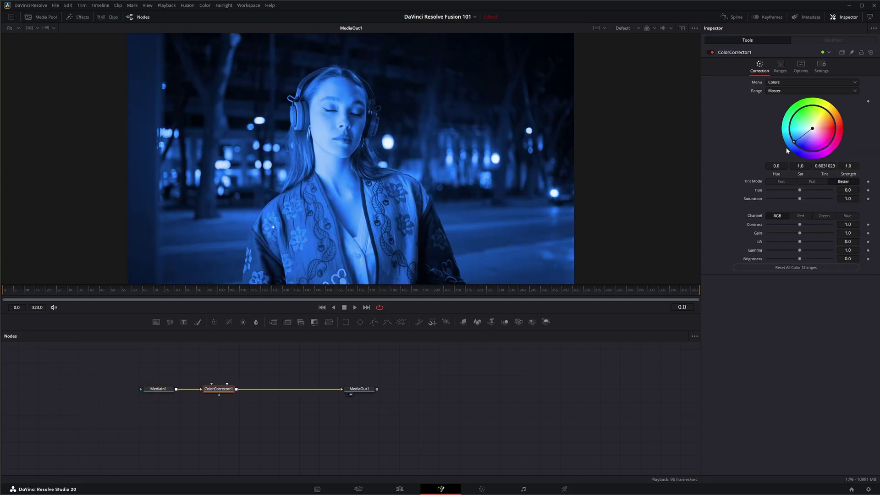
# - Back on the Edit page, play the blue-tinted Fusion Clip 1, then stop and return to the start
pyautogui.click(400, 489)
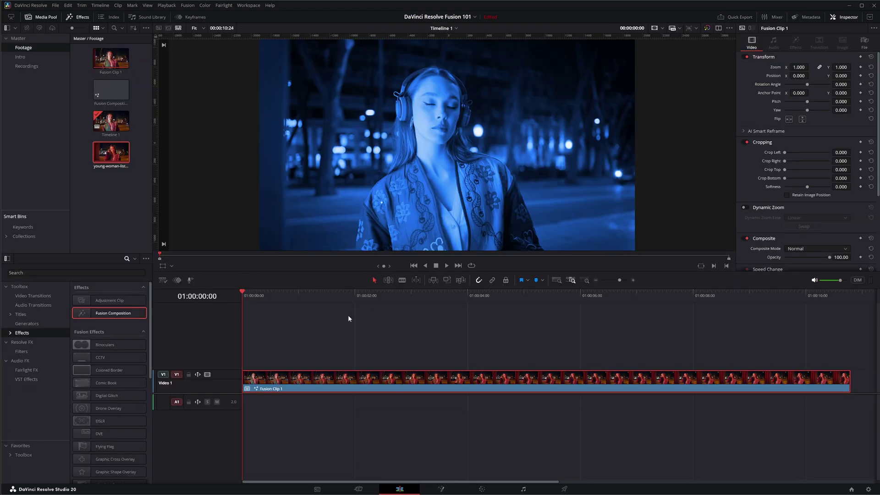
pyautogui.click(447, 266)
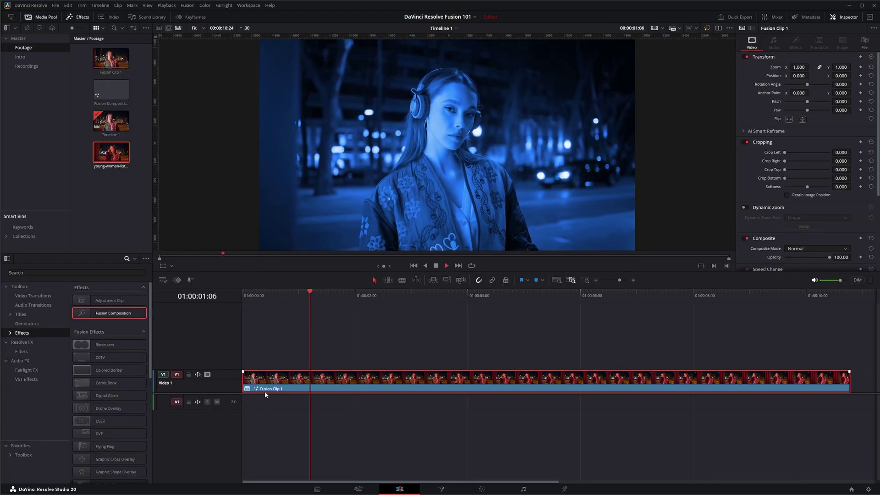
pyautogui.press('space')
pyautogui.press('Home')
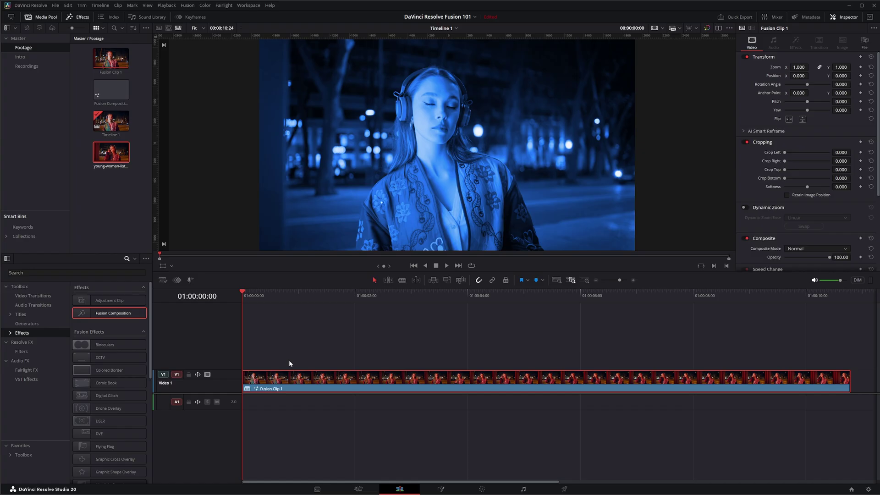
# - Reset Fusion Clip 1's Fusion composition to remove the blue tint
pyautogui.rightClick(263, 383)
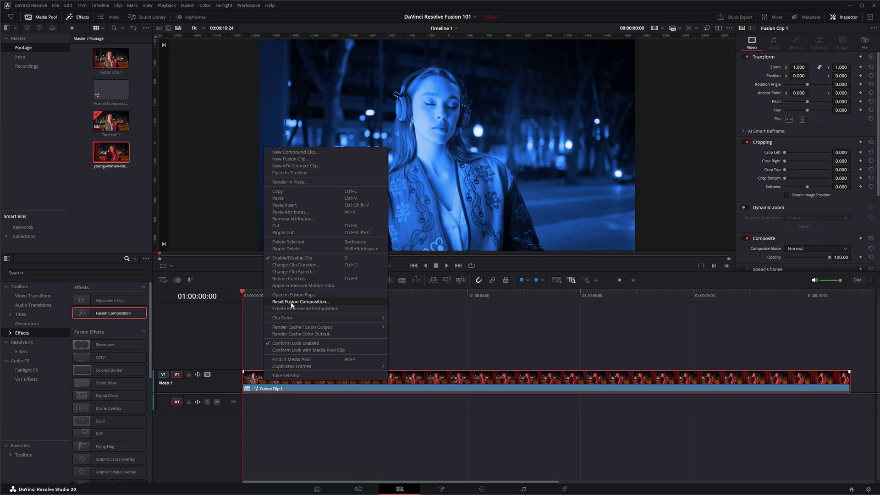
pyautogui.click(248, 148)
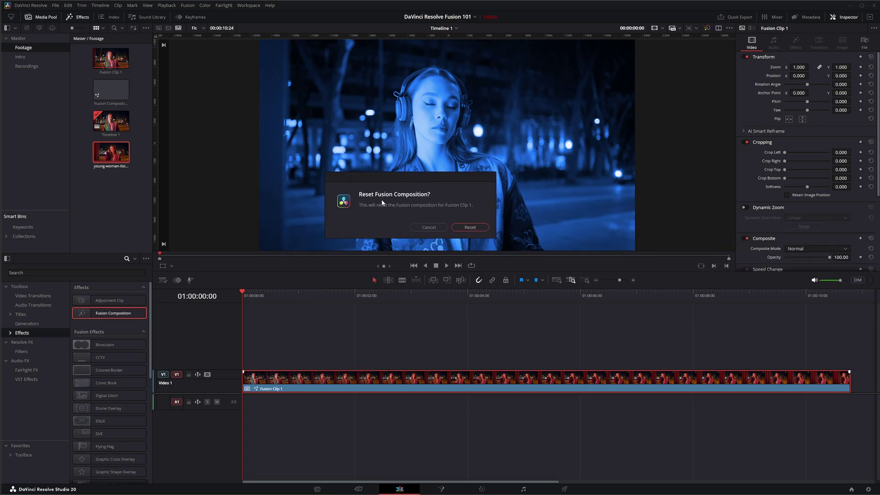
pyautogui.click(470, 227)
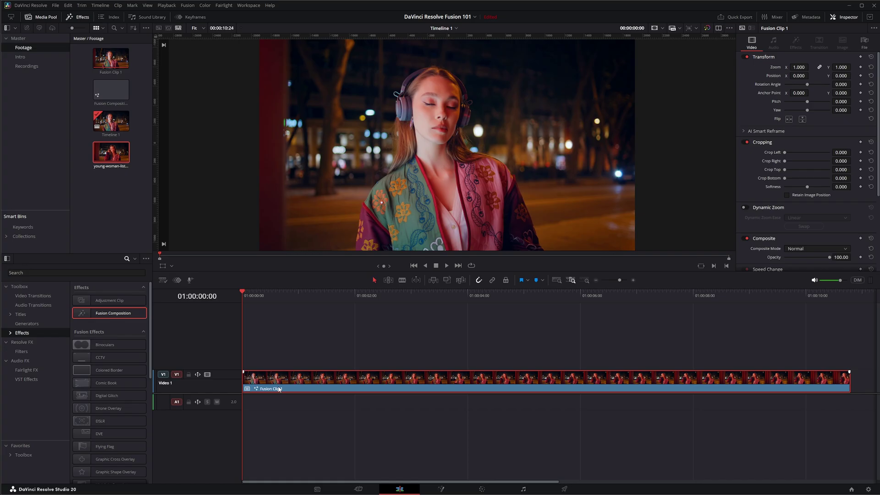
# - Reopen the clip in Fusion, select MediaIn1 and MediaOut1, and return to the Edit page
pyautogui.click(442, 489)
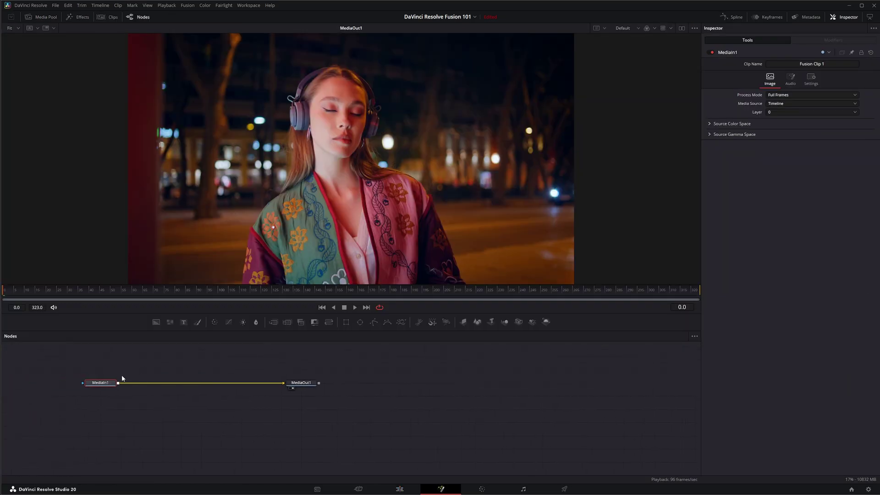
pyautogui.moveTo(58, 365); pyautogui.dragTo(333, 419)
pyautogui.click(399, 489)
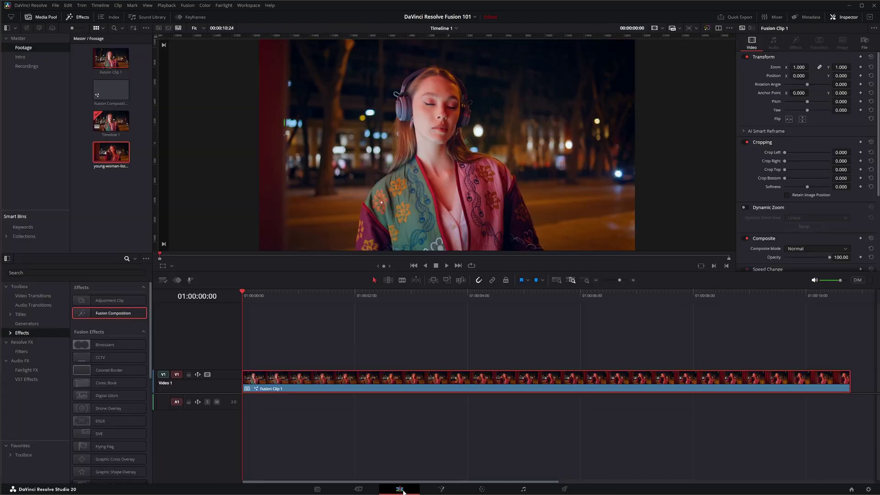
# - Replace Fusion Clip 1 with the listening clip on V1 and the walking clip on V2, combined into Fusion Clip 2
pyautogui.click(315, 379)
pyautogui.press('Delete')
pyautogui.moveTo(111, 152); pyautogui.dragTo(243, 385)
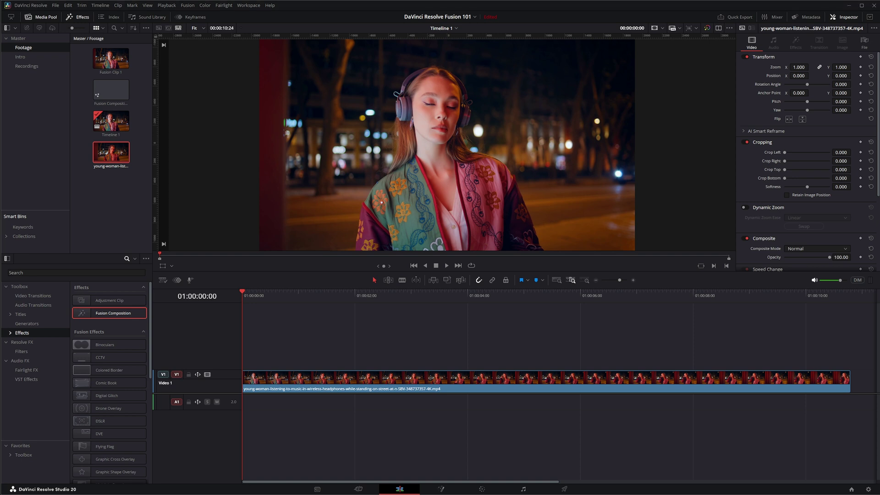
pyautogui.moveTo(663, 292)
pyautogui.mouseDown()
pyautogui.moveTo(112, 207)
pyautogui.moveTo(227, 294)
pyautogui.moveTo(274, 350)
pyautogui.moveTo(254, 353)
pyautogui.moveTo(306, 344)
pyautogui.moveTo(301, 388)
pyautogui.mouseUp()
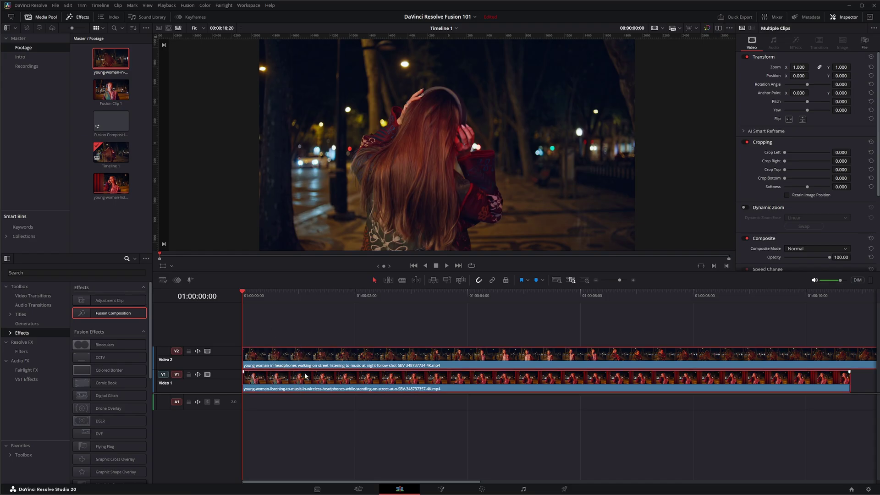
pyautogui.rightClick(310, 367)
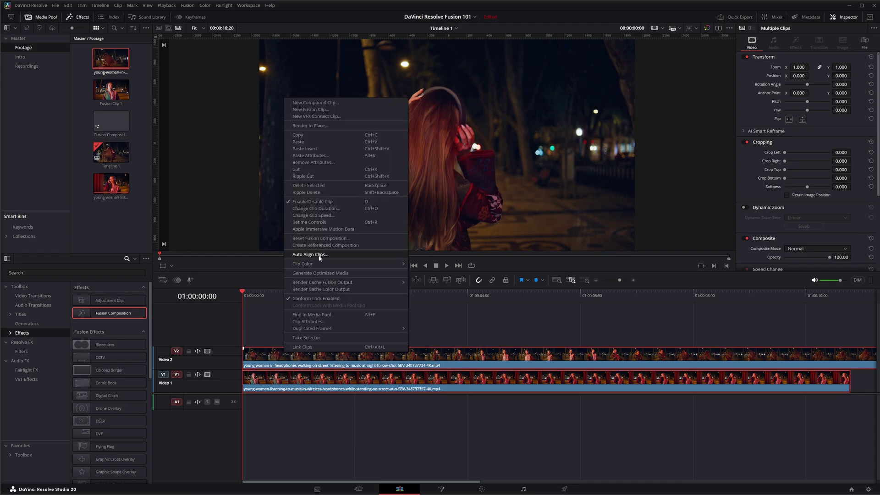
pyautogui.click(323, 110)
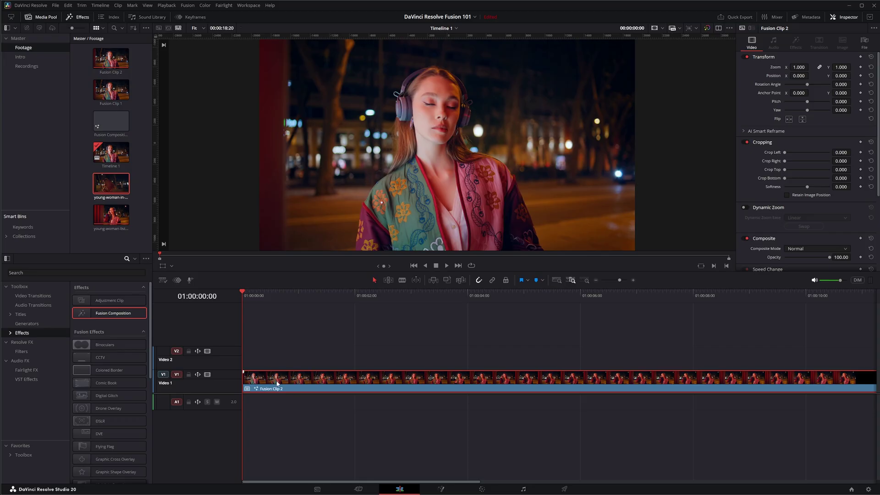
# - In Fusion, move Background1 above Merge1 and shift MediaIn2 and Merge2 lower
pyautogui.click(442, 490)
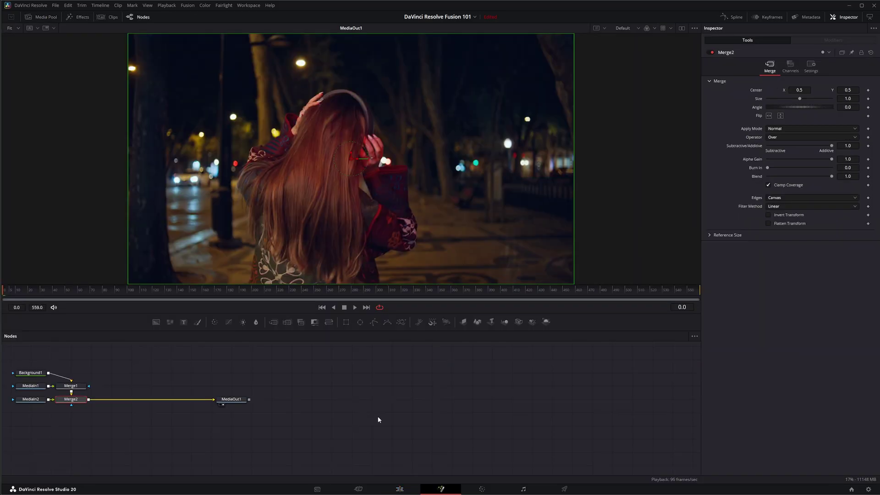
pyautogui.moveTo(205, 370); pyautogui.dragTo(244, 344)
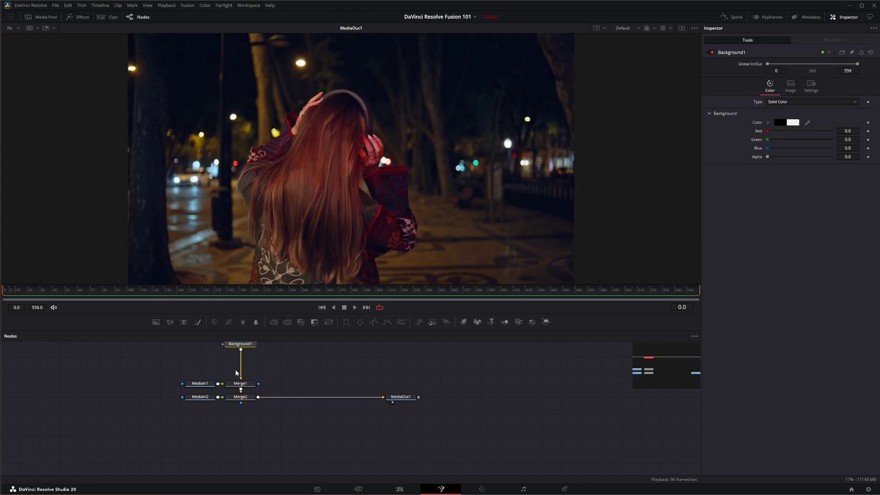
pyautogui.click(200, 385)
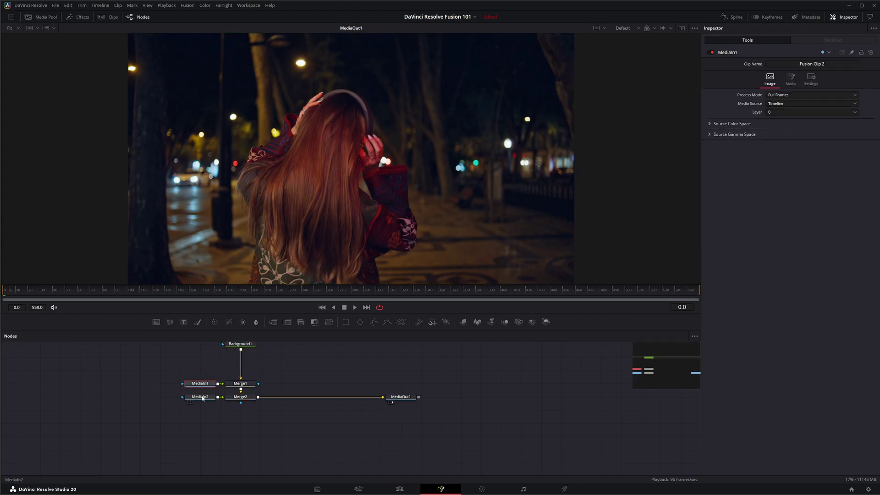
pyautogui.click(203, 398)
pyautogui.moveTo(167, 417); pyautogui.dragTo(246, 426)
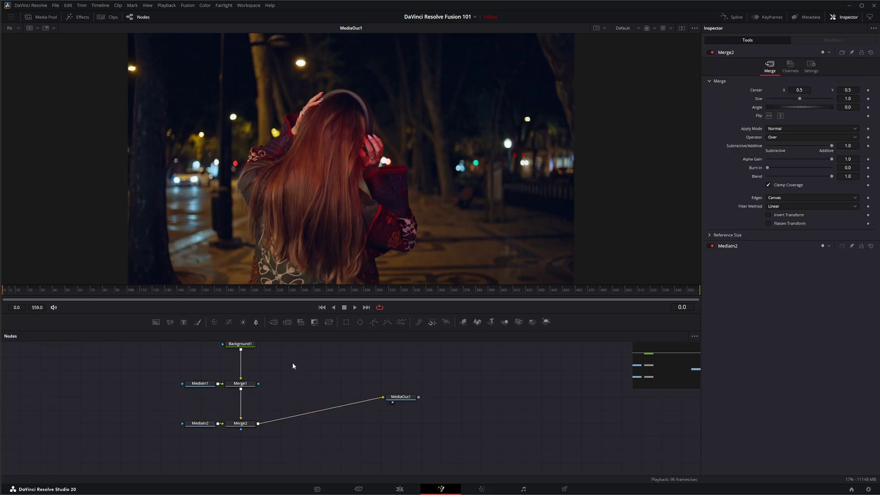
# - Add a Dissolve node by searching 'dis' and place it right of Merge1
pyautogui.hotkey('shift', 'space')
pyautogui.write('dis')
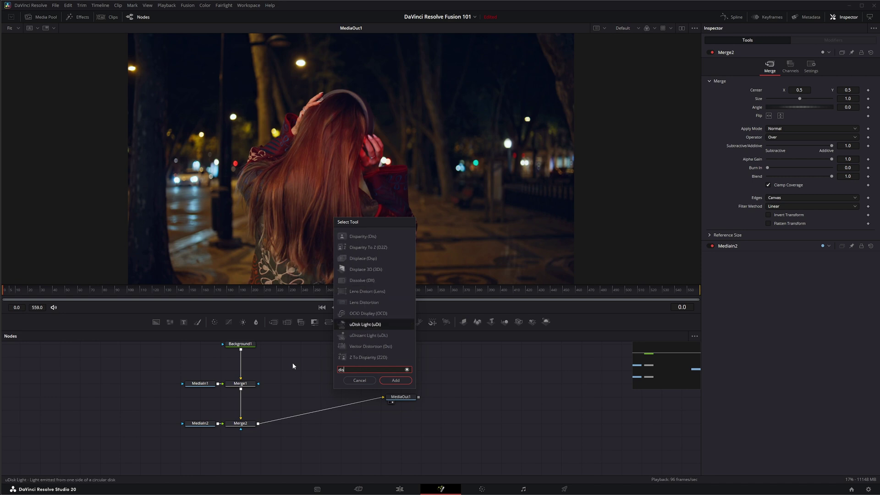
pyautogui.click(356, 279)
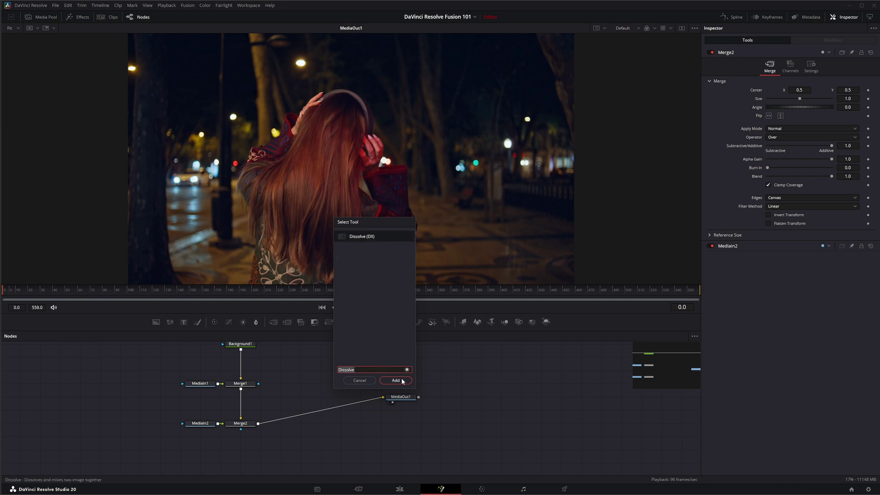
pyautogui.click(396, 381)
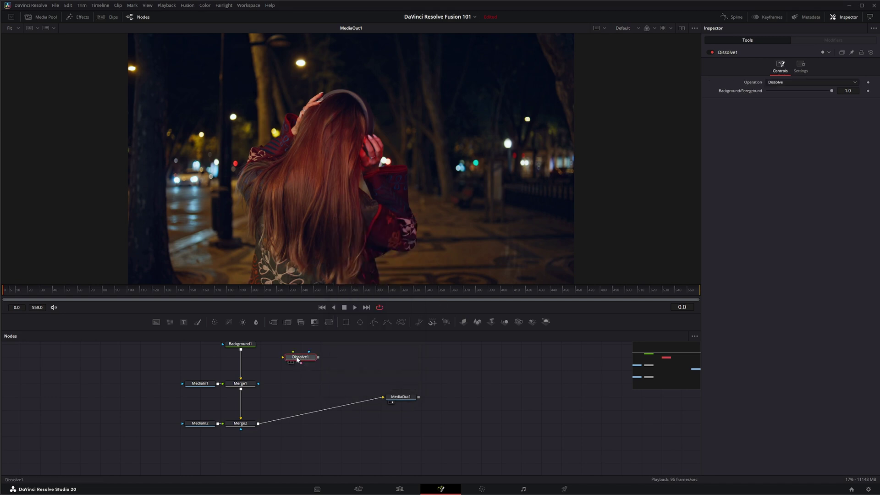
pyautogui.moveTo(298, 359); pyautogui.dragTo(301, 385)
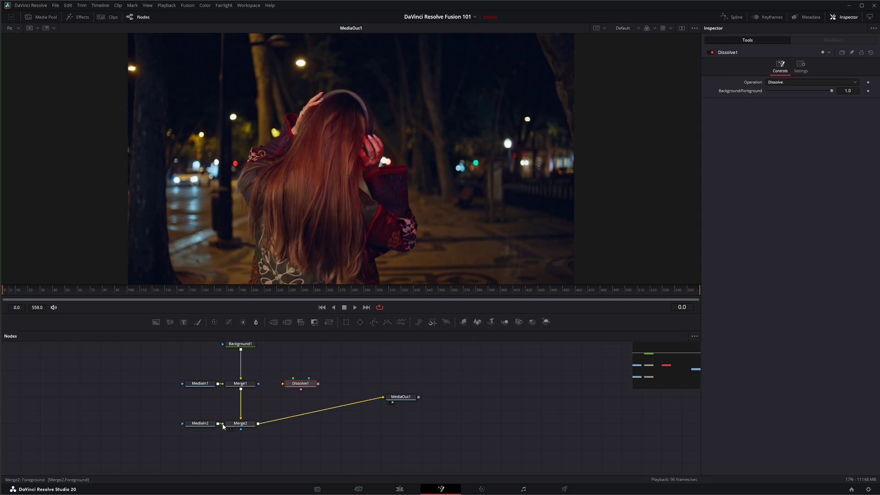
# - Wire MediaIn2 to Dissolve1's Foreground, Merge1 to Background, Dissolve1 to MediaOut1, and delete Merge2
pyautogui.moveTo(218, 423); pyautogui.dragTo(295, 383)
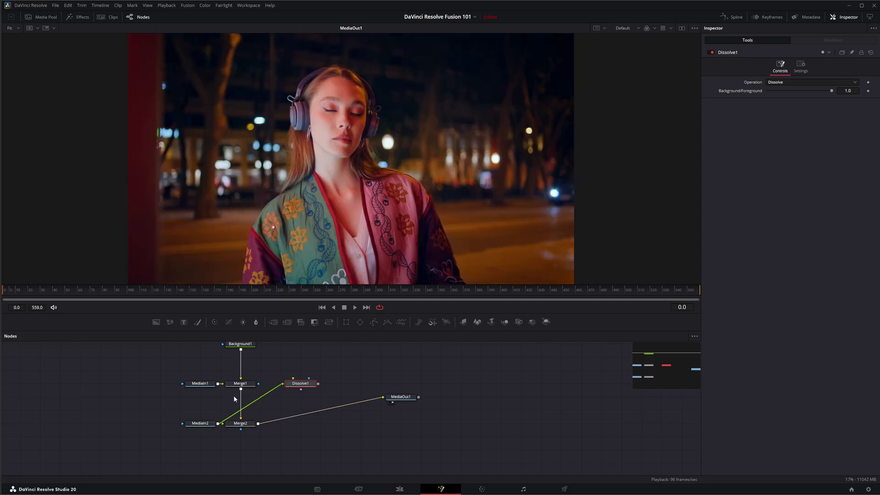
pyautogui.moveTo(240, 389); pyautogui.dragTo(384, 397)
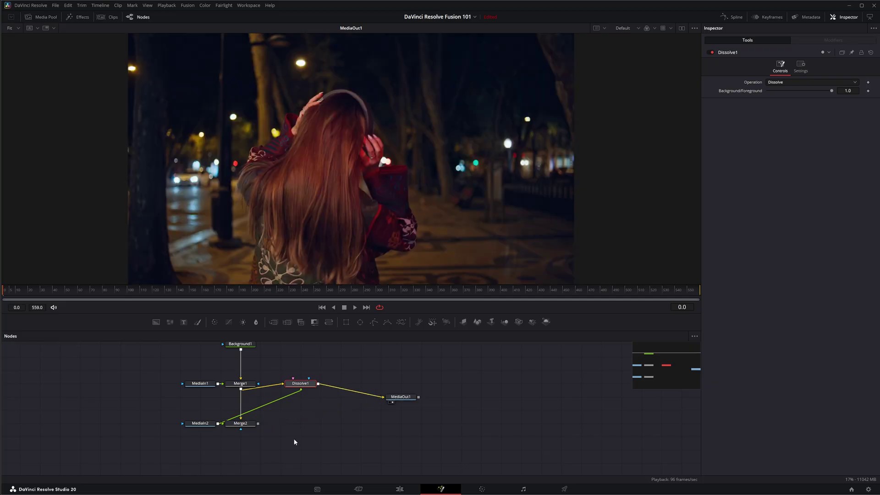
pyautogui.click(240, 423)
pyautogui.press('Delete')
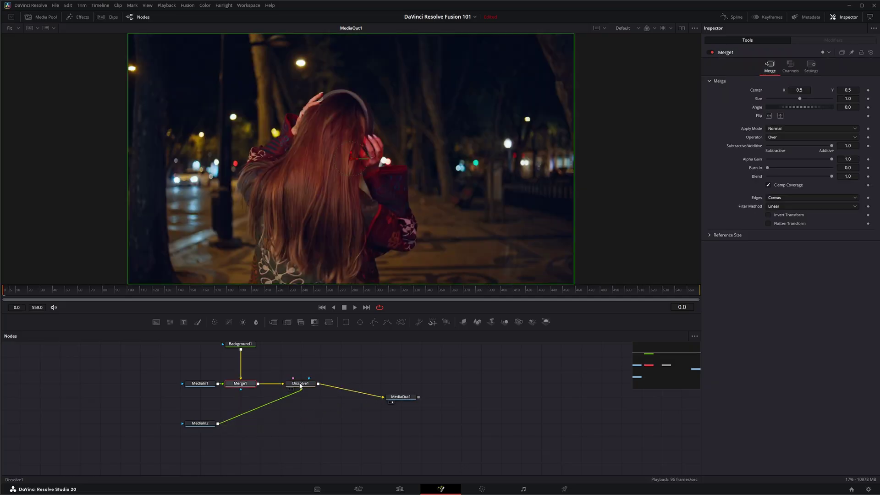
pyautogui.click(304, 387)
# - Keyframe Dissolve1's Background/Foreground mix at 1.0, then lower it to 0 at frame 161
pyautogui.press('1')
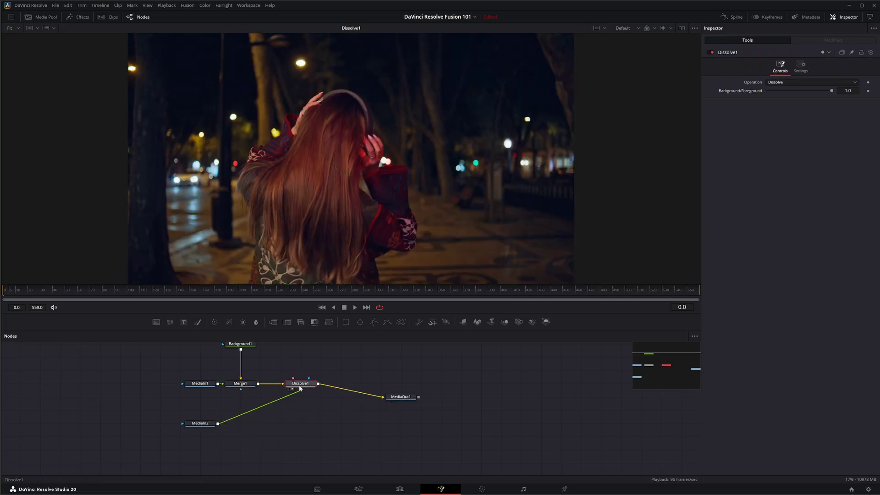
pyautogui.click(868, 90)
pyautogui.click(145, 290)
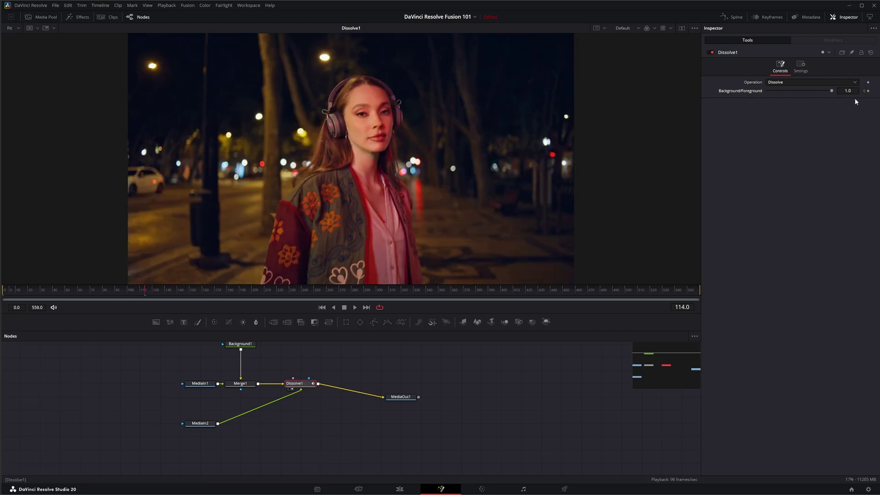
pyautogui.click(204, 291)
pyautogui.moveTo(831, 91); pyautogui.dragTo(768, 91)
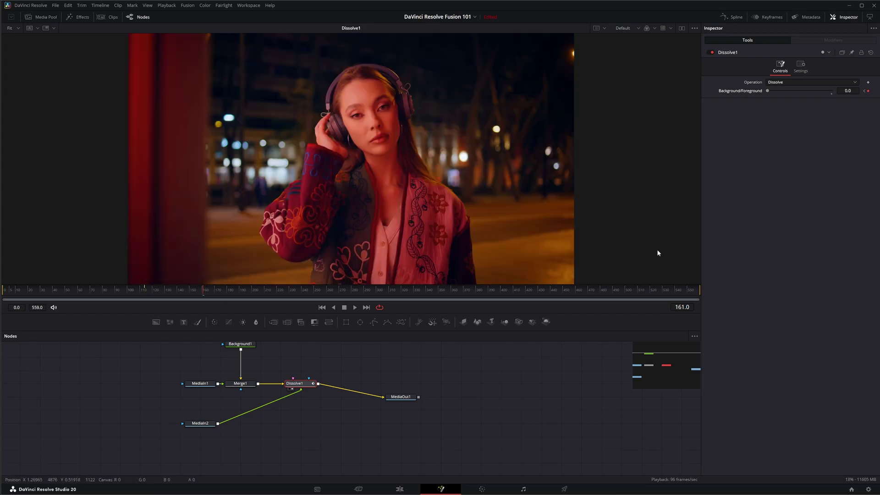
# - Play the animated dissolve from the start of the composition, then stop it
pyautogui.click(321, 307)
pyautogui.click(355, 307)
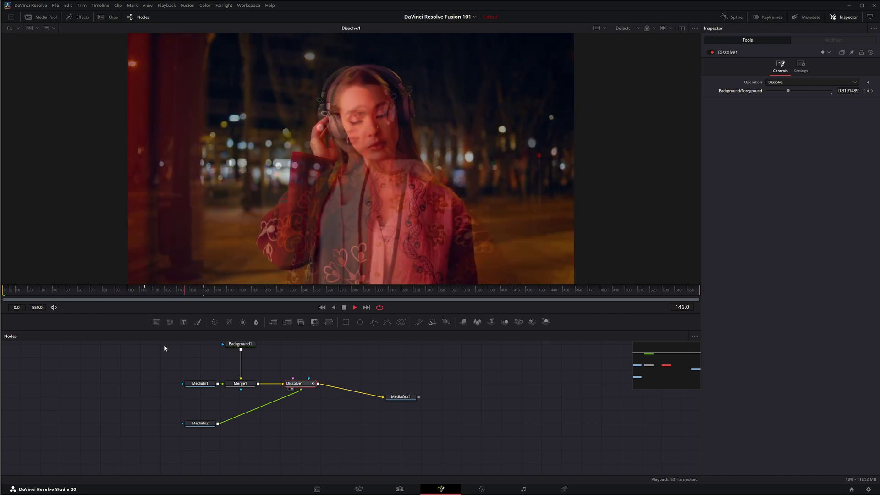
pyautogui.click(344, 308)
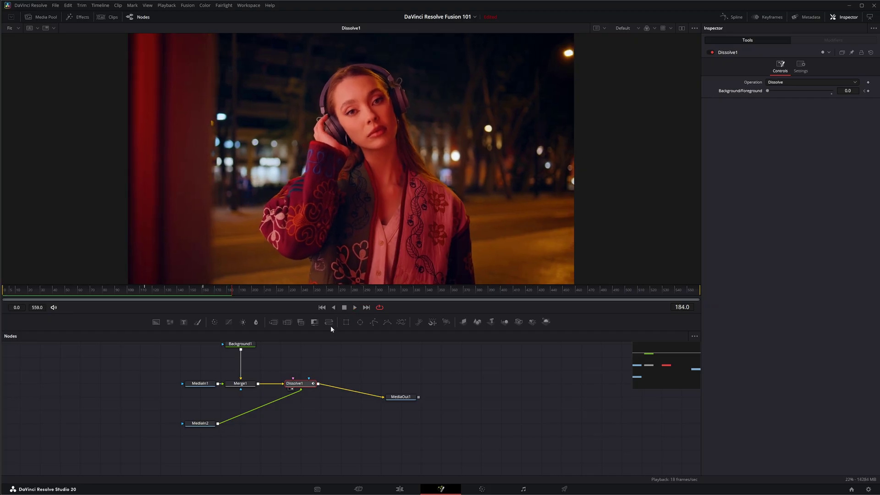
# - On the Edit page, play Fusion Clip 2 from the timeline start, then stop and rewind
pyautogui.click(399, 489)
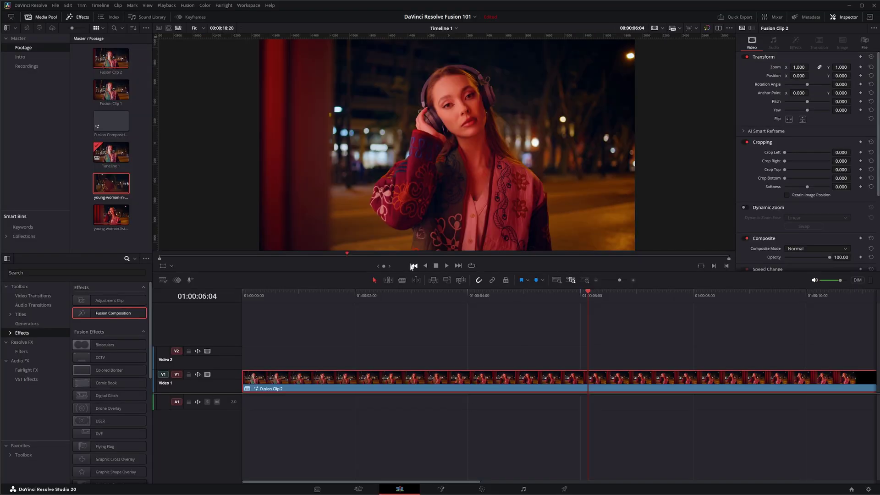
pyautogui.press('Home')
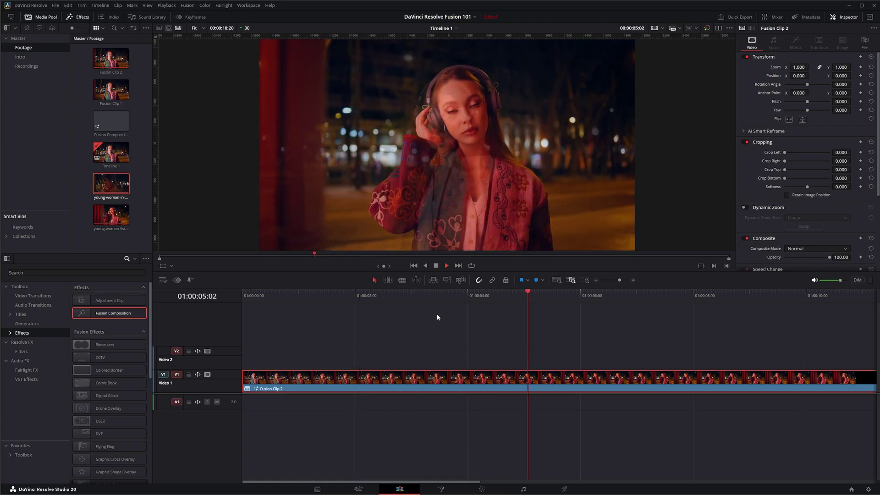
pyautogui.click(437, 266)
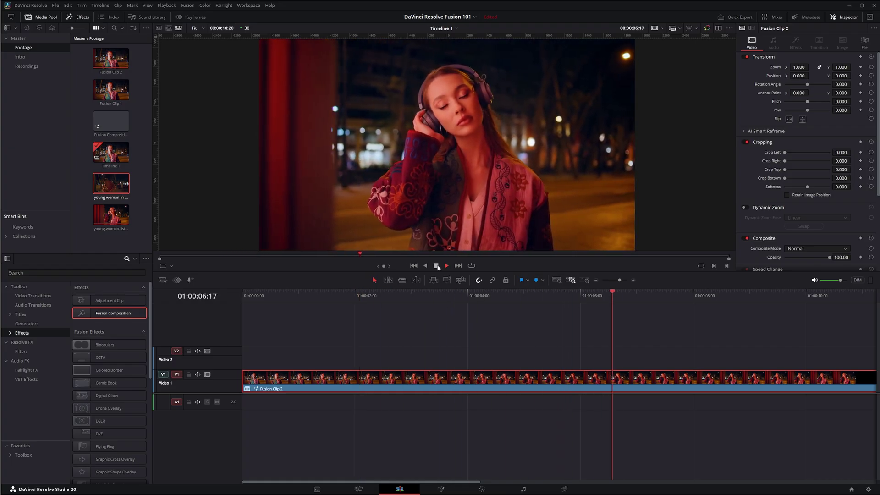
pyautogui.click(414, 266)
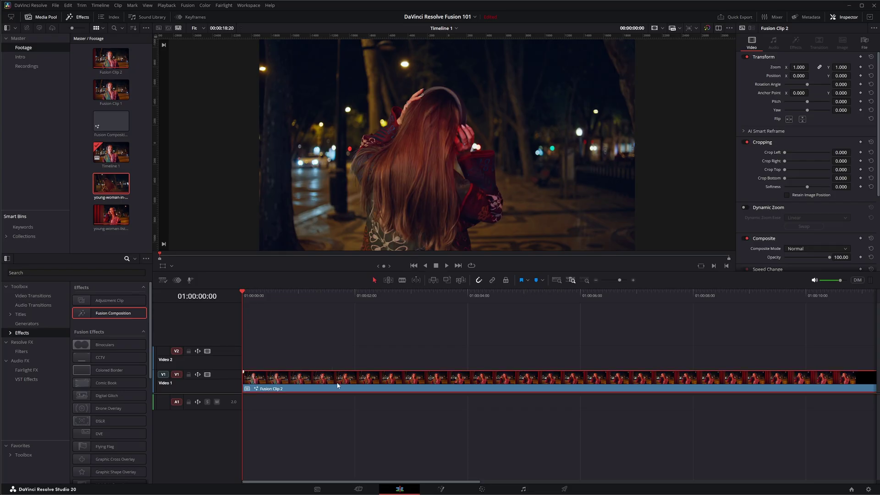
# - Remove Fusion Clip 2 from the timeline, delete Fusion Clip 1 from the media pool, and put the standing-woman clip on V1
pyautogui.press('Delete')
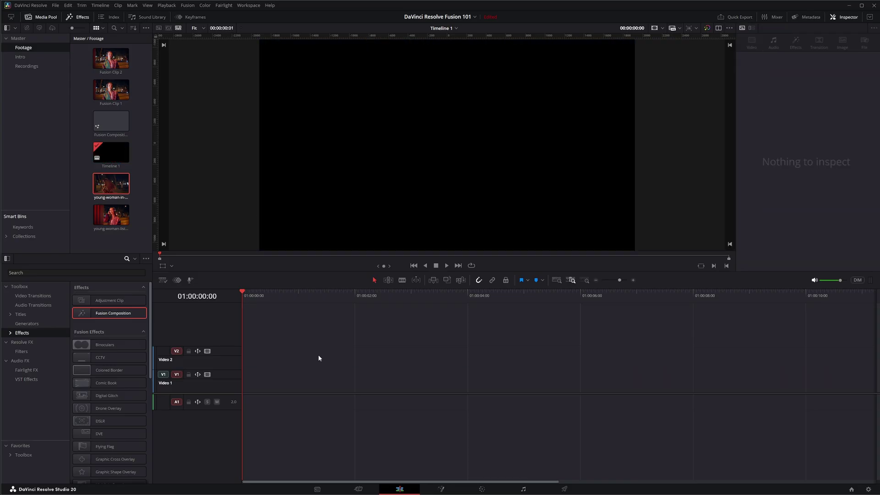
pyautogui.click(109, 241)
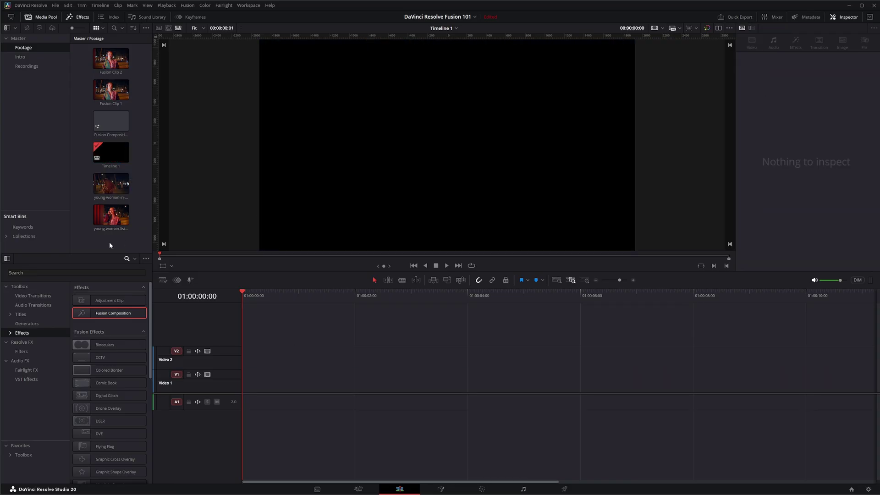
pyautogui.click(120, 96)
pyautogui.press('Delete')
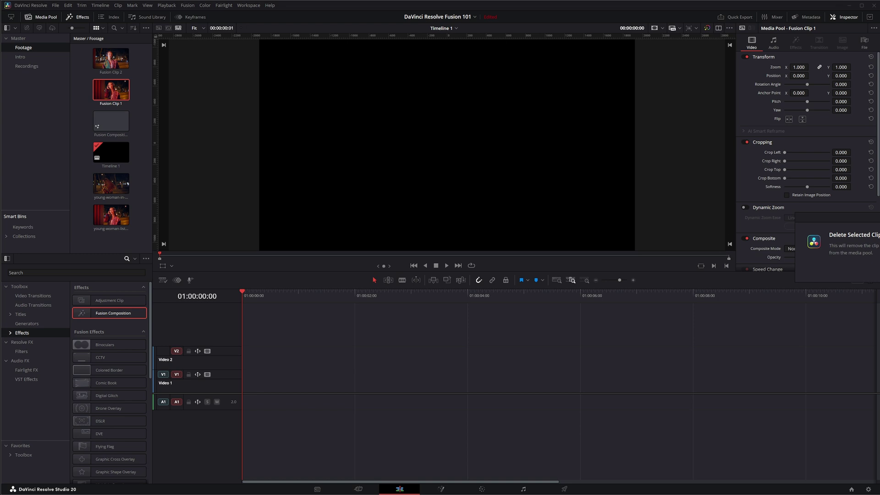
pyautogui.click(572, 253)
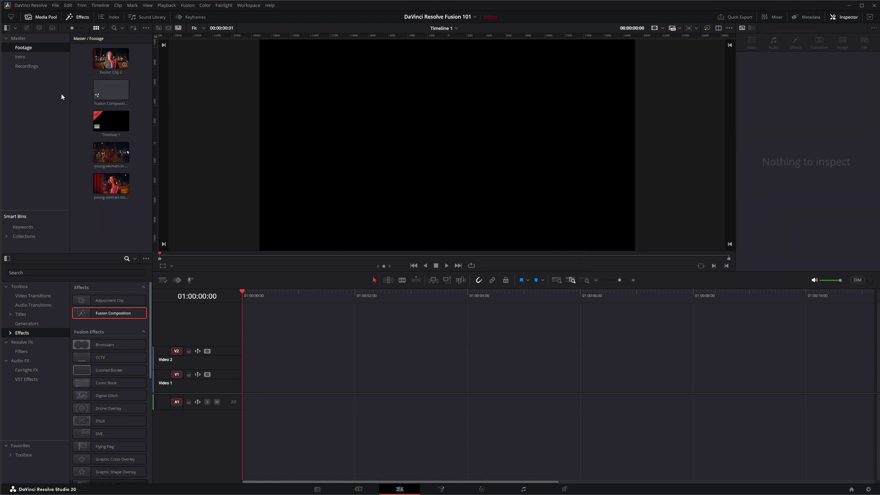
pyautogui.moveTo(111, 121); pyautogui.dragTo(250, 381)
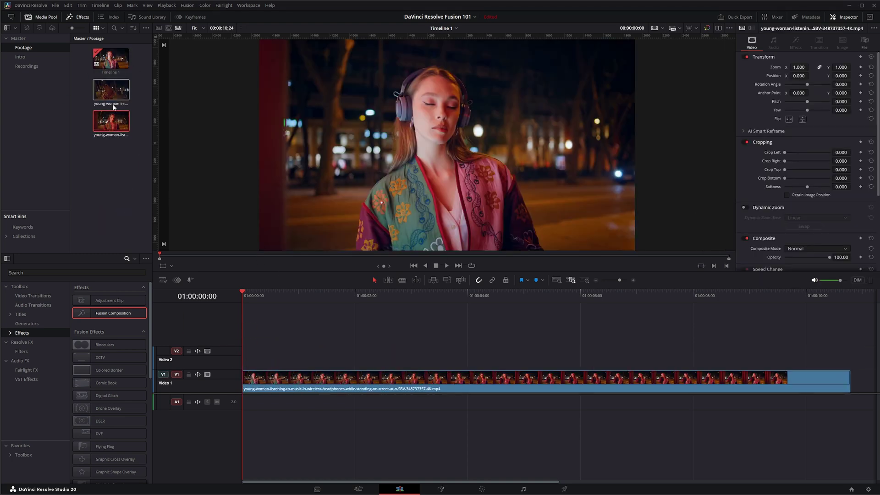
# - Place the walking headphones clip on Video 2, trim it to match Video 1, and select both clips
pyautogui.moveTo(114, 107); pyautogui.dragTo(240, 365)
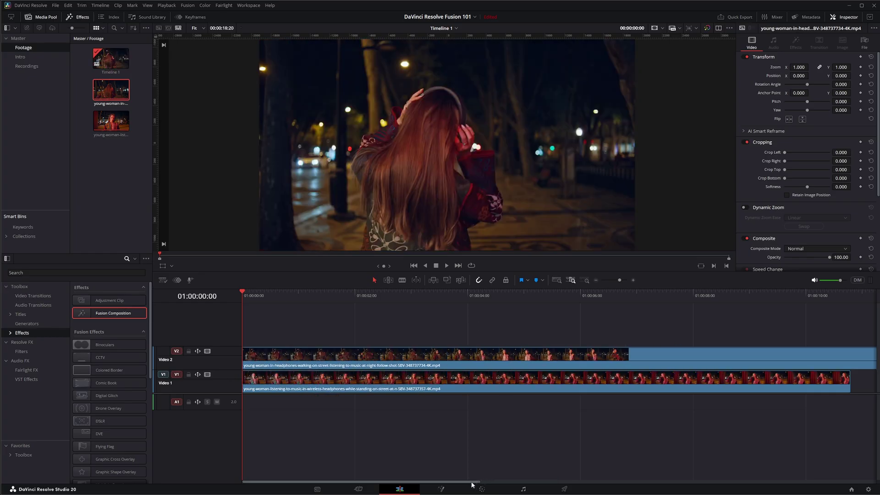
pyautogui.moveTo(473, 485); pyautogui.dragTo(651, 486)
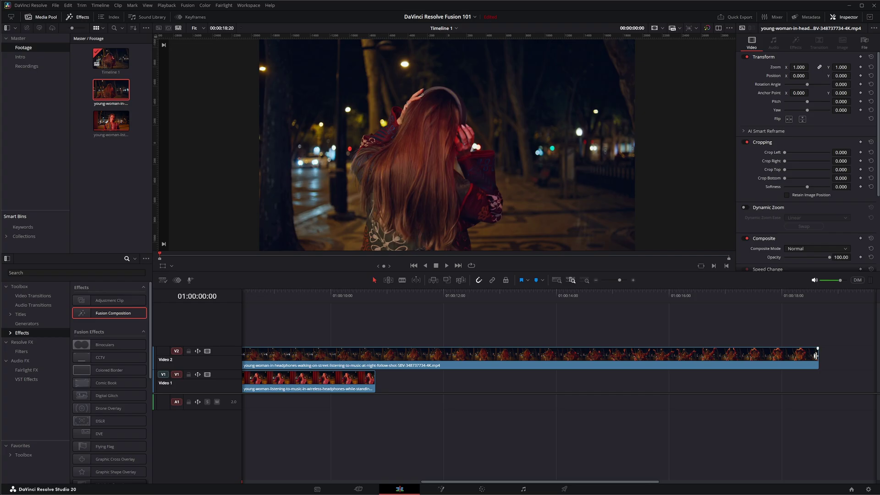
pyautogui.moveTo(816, 355); pyautogui.dragTo(376, 355)
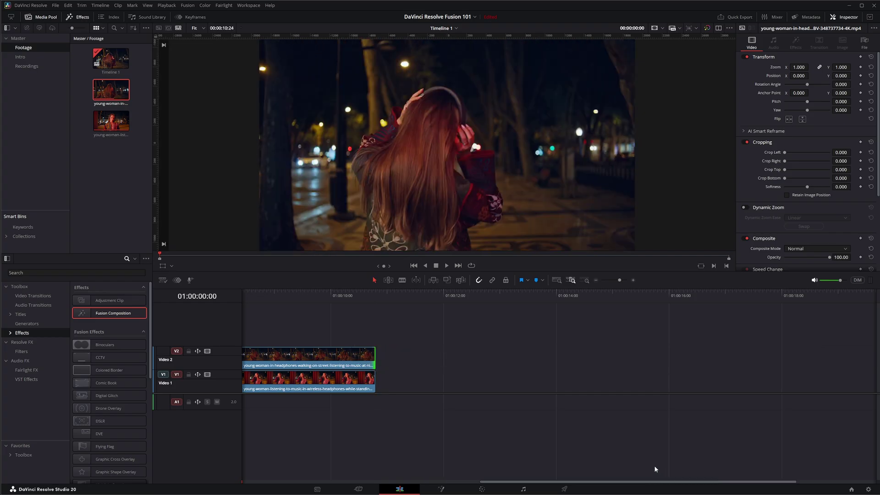
pyautogui.moveTo(614, 484); pyautogui.dragTo(318, 473)
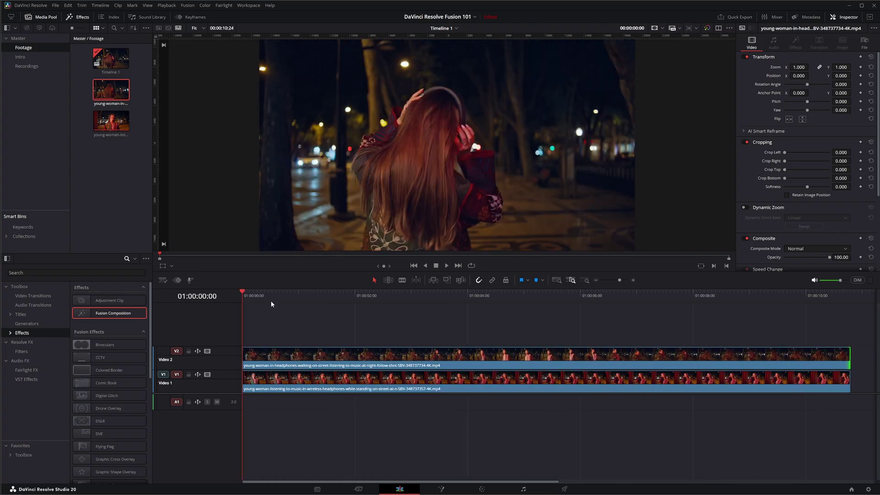
pyautogui.moveTo(261, 327); pyautogui.dragTo(331, 388)
# - Create a referenced composition from the two selected clips
pyautogui.rightClick(282, 358)
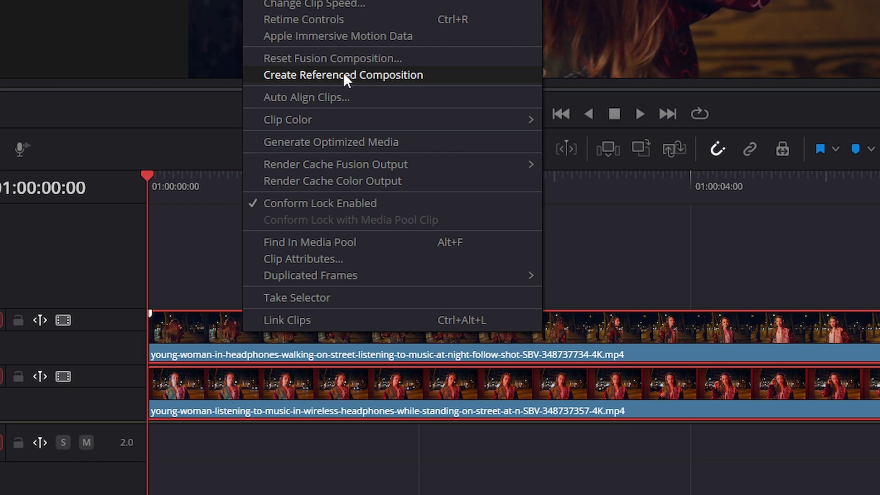
pyautogui.click(343, 75)
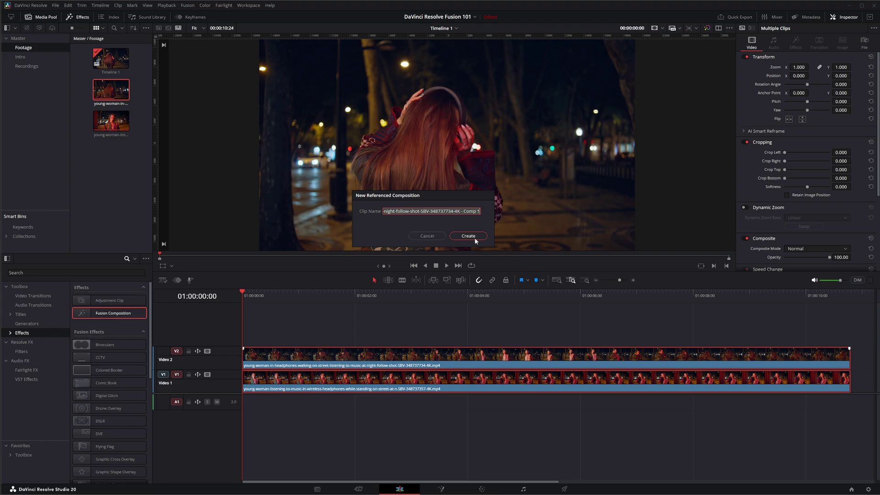
pyautogui.click(474, 236)
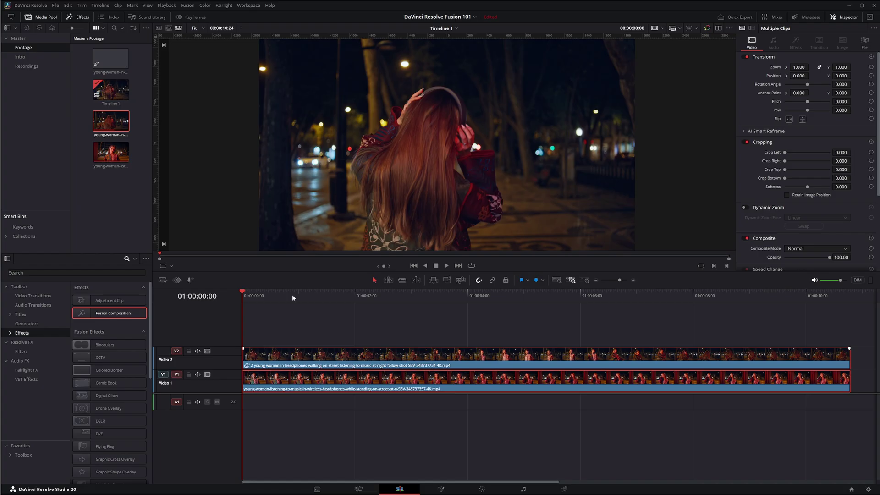
# - Open the referenced composition in Fusion and drag MediaIn2 and Merge2 lower in the node graph
pyautogui.click(444, 489)
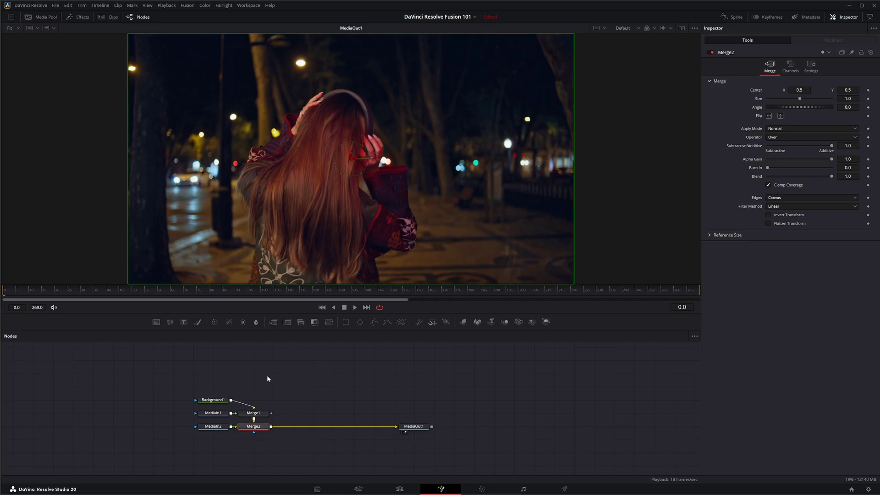
pyautogui.click(401, 489)
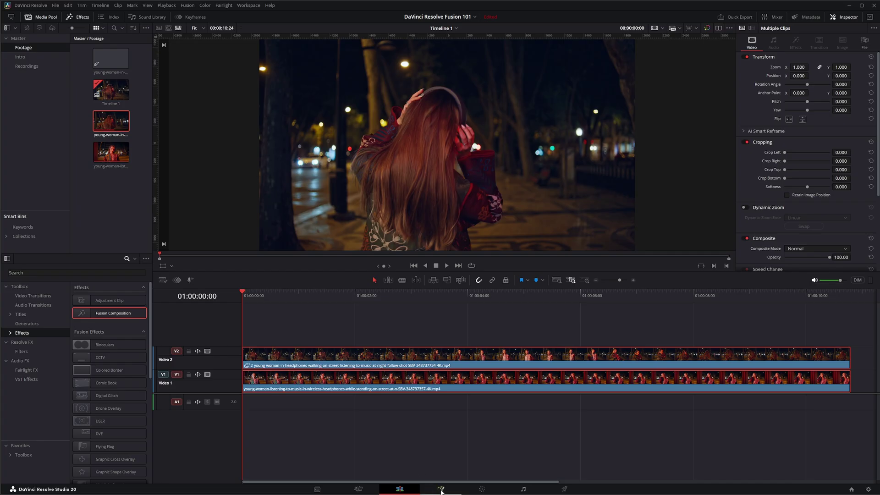
pyautogui.click(441, 489)
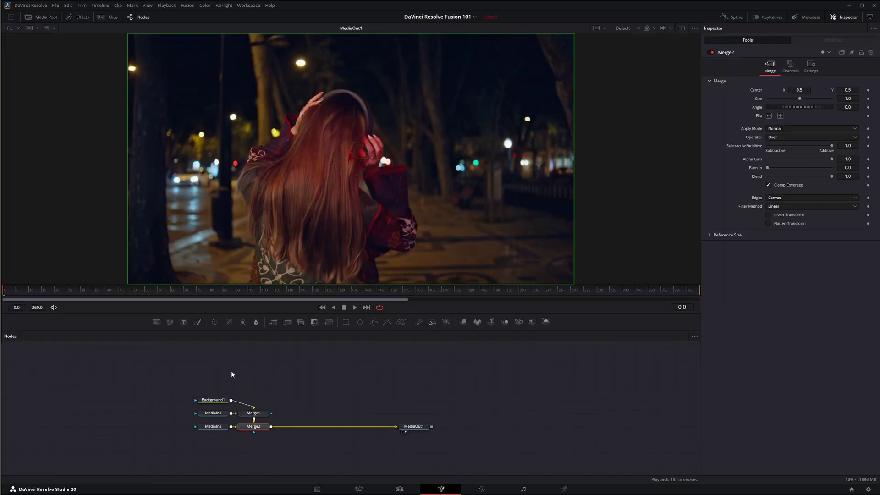
pyautogui.moveTo(233, 442); pyautogui.dragTo(192, 425)
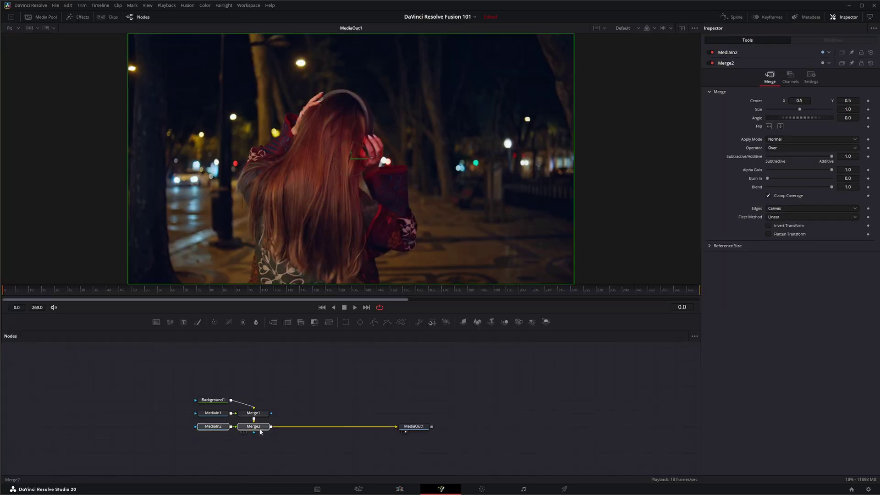
pyautogui.moveTo(259, 428); pyautogui.dragTo(259, 454)
pyautogui.click(258, 390)
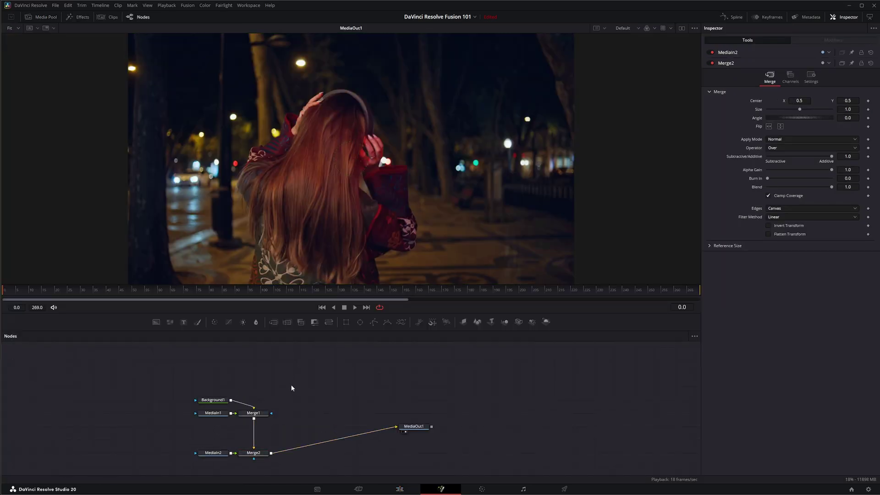
# - Replace Merge2 with a Dissolve node: Merge1 to Background, MediaIn2 to Foreground, output to MediaOut1
pyautogui.hotkey('shift', 'space')
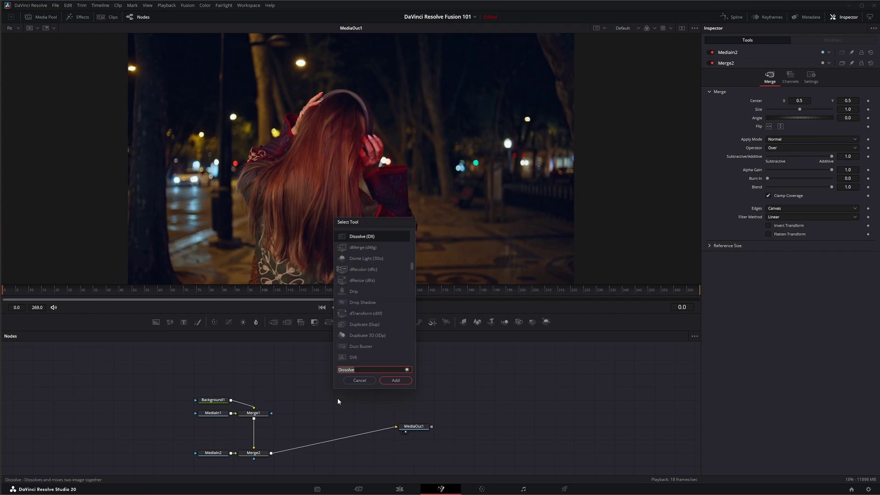
pyautogui.write('Dissolve')
pyautogui.press('Return')
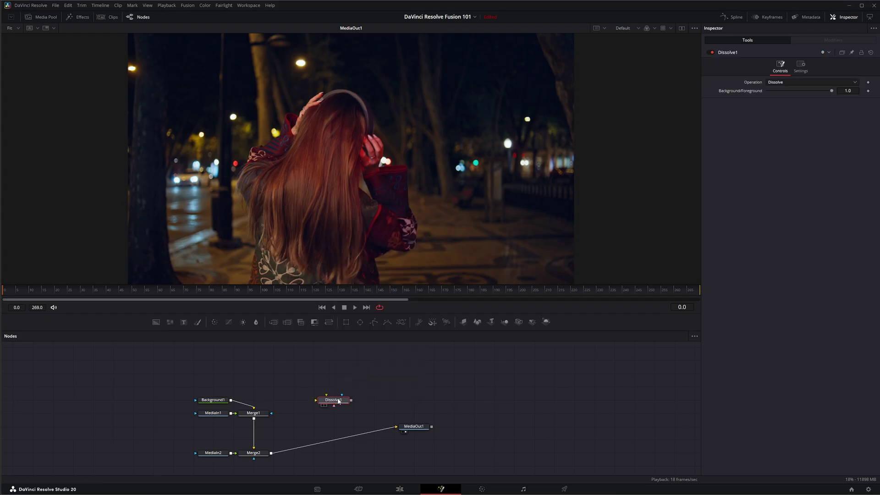
pyautogui.moveTo(339, 401); pyautogui.dragTo(319, 415)
pyautogui.moveTo(254, 419); pyautogui.dragTo(296, 413)
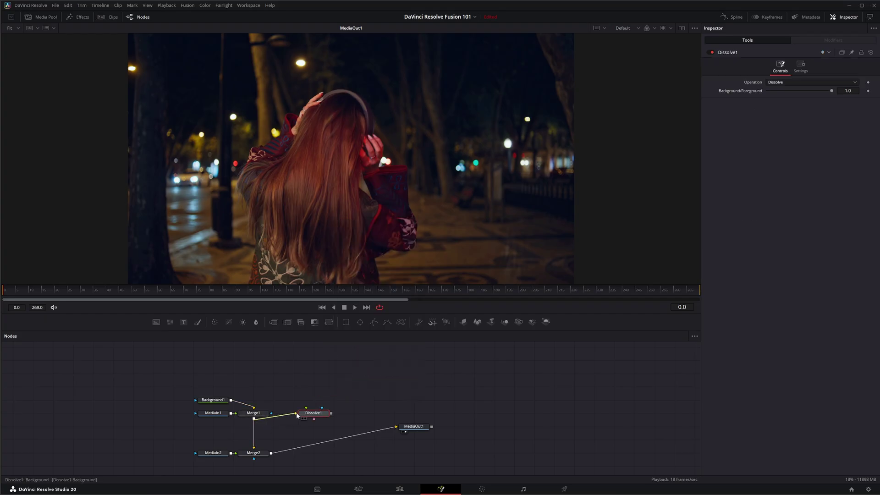
pyautogui.moveTo(232, 455); pyautogui.dragTo(397, 427)
pyautogui.click(251, 454)
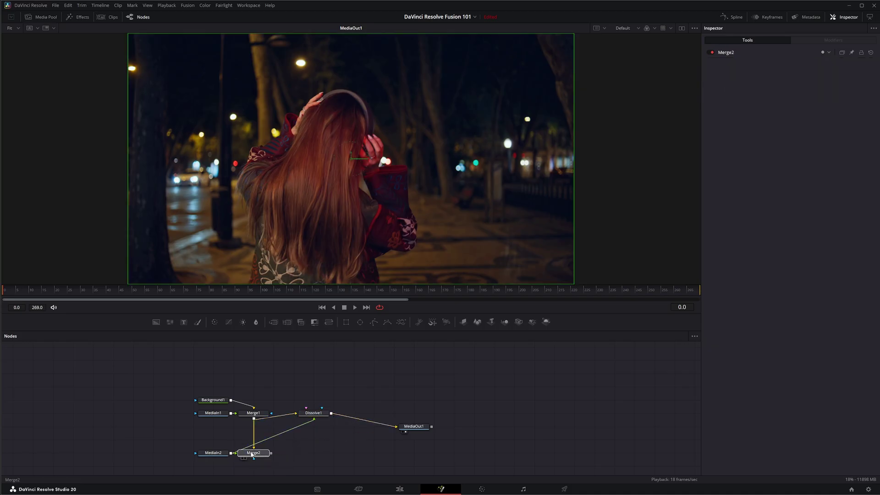
pyautogui.press('Delete')
pyautogui.moveTo(207, 454); pyautogui.dragTo(306, 440)
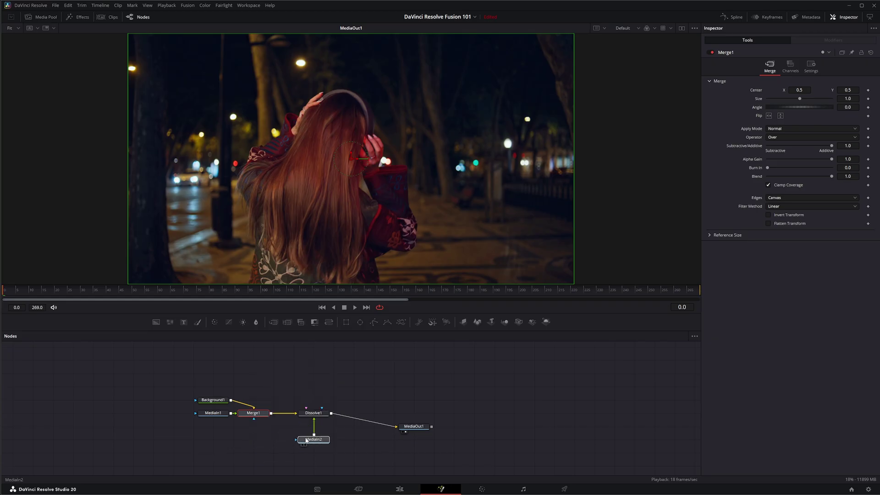
# - Keyframe Dissolve1's Background/Foreground mix at 1.0 on frame 79 and 0.0 on frame 106
pyautogui.click(314, 415)
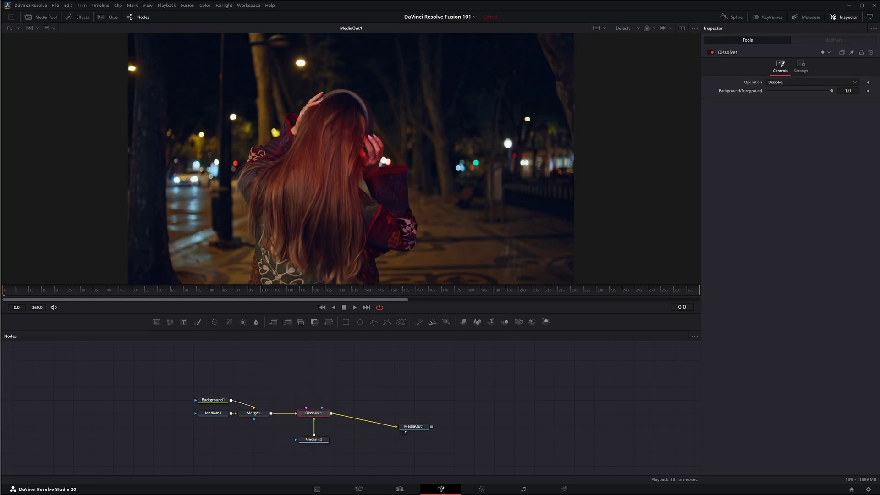
pyautogui.click(868, 91)
pyautogui.click(164, 293)
pyautogui.click(200, 295)
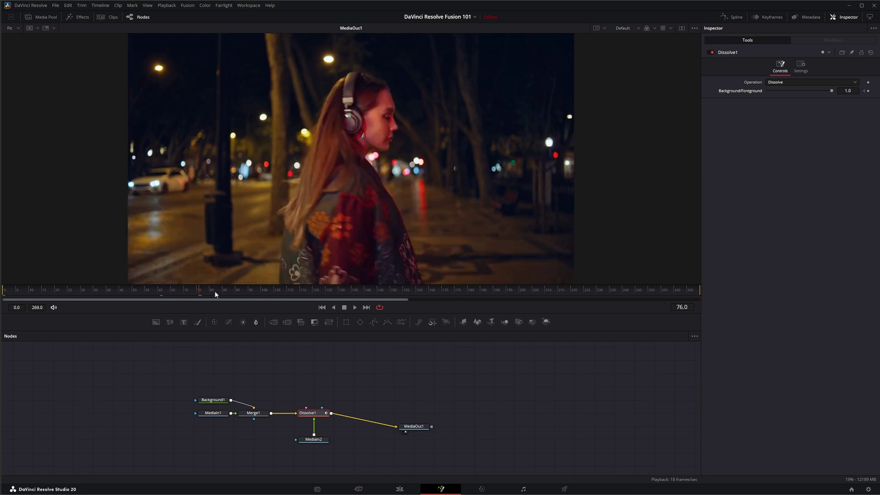
pyautogui.click(215, 292)
pyautogui.click(210, 290)
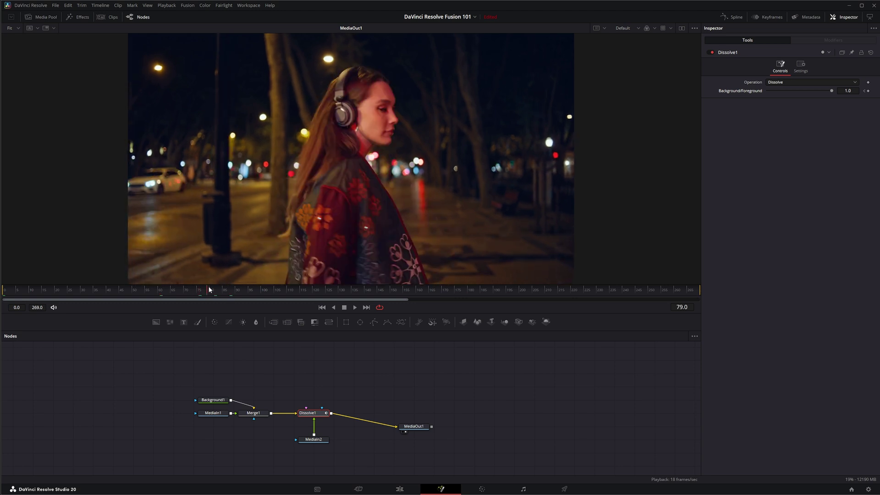
pyautogui.click(868, 91)
pyautogui.click(279, 293)
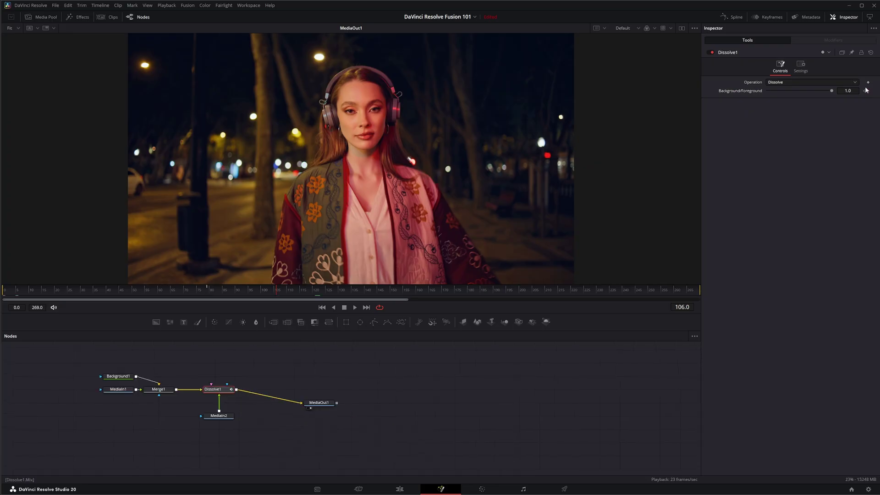
pyautogui.moveTo(834, 91); pyautogui.dragTo(772, 91)
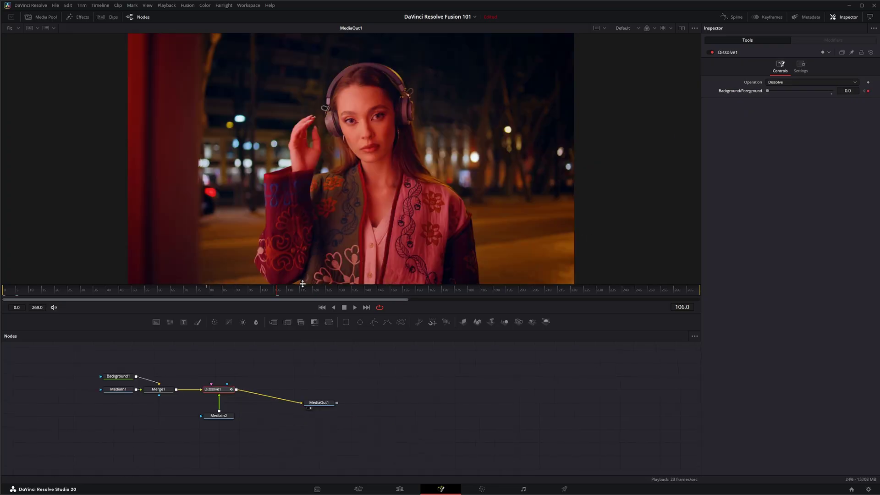
pyautogui.moveTo(278, 298); pyautogui.dragTo(160, 292)
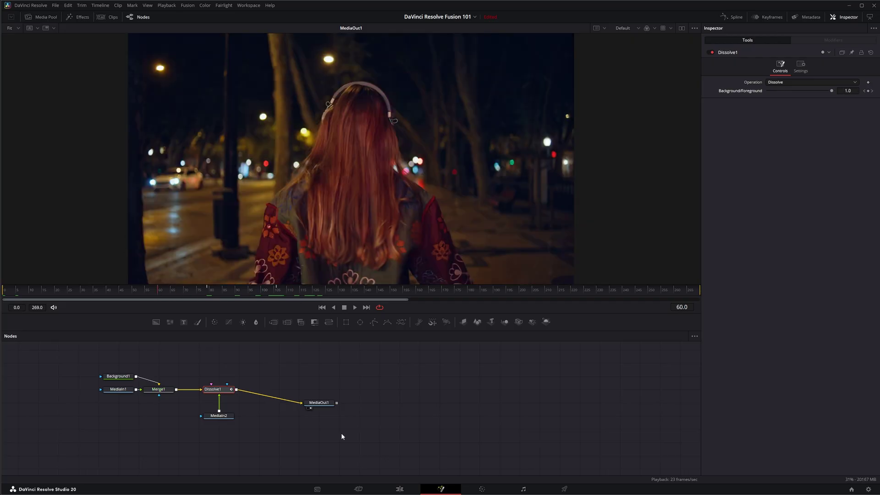
pyautogui.click(400, 490)
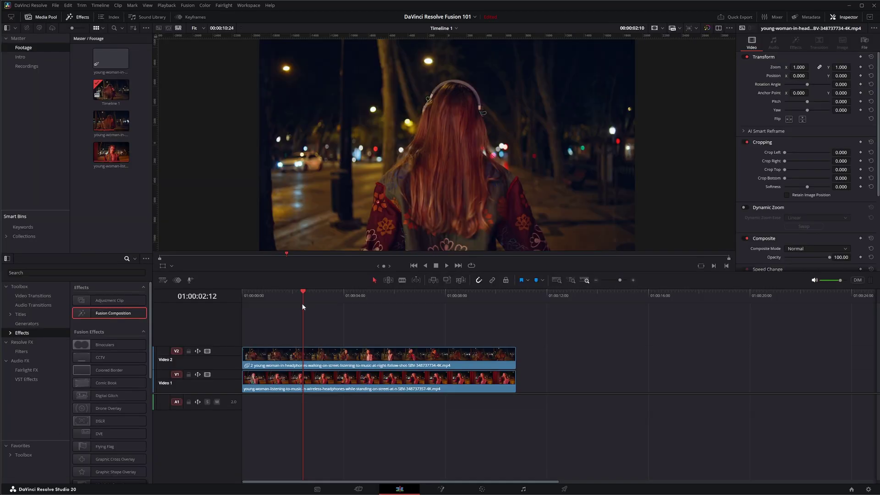
pyautogui.press('Home')
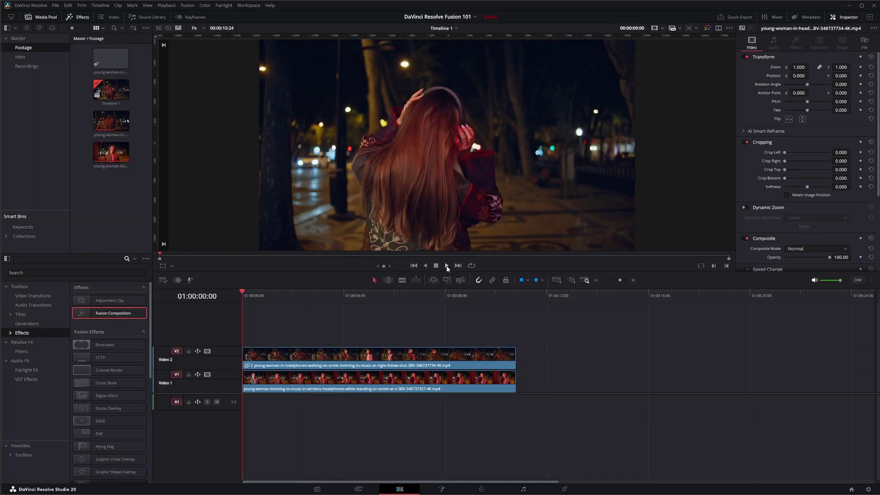
pyautogui.click(447, 267)
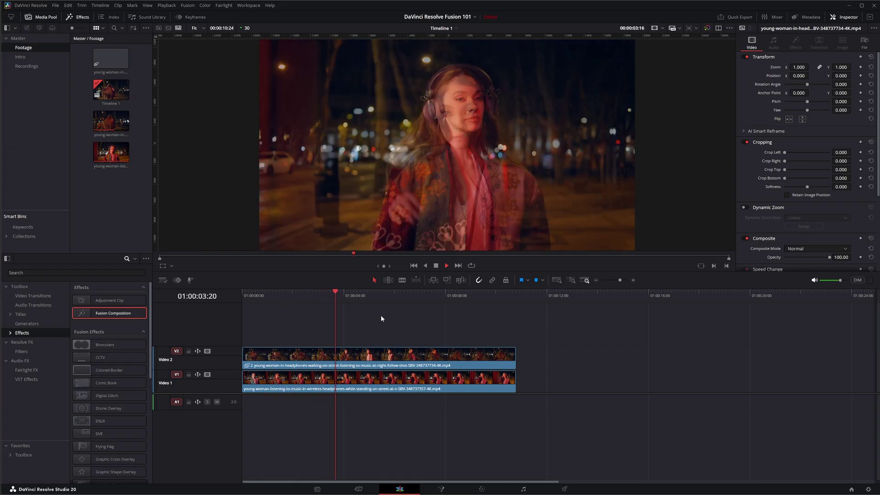
pyautogui.click(435, 266)
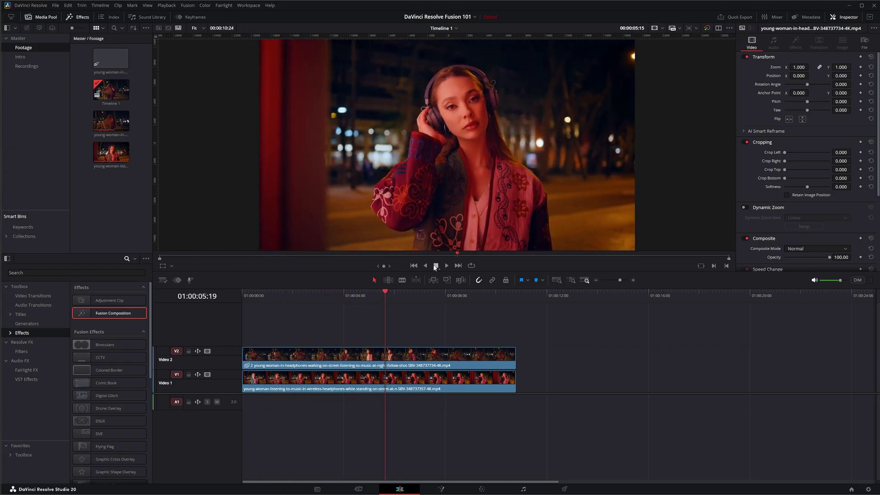
pyautogui.click(414, 265)
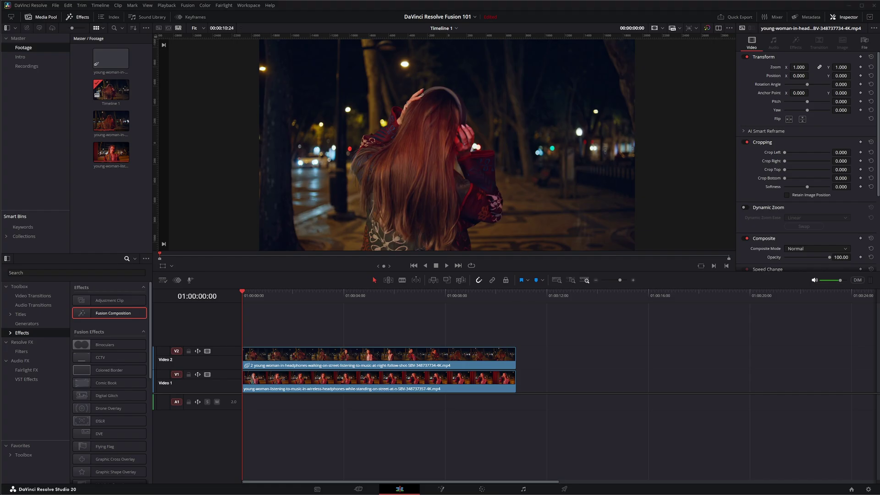
# - Import two dancing-on-stairs clips and place them on V1 and V2 after the first pair
pyautogui.moveTo(879, 179); pyautogui.dragTo(113, 234)
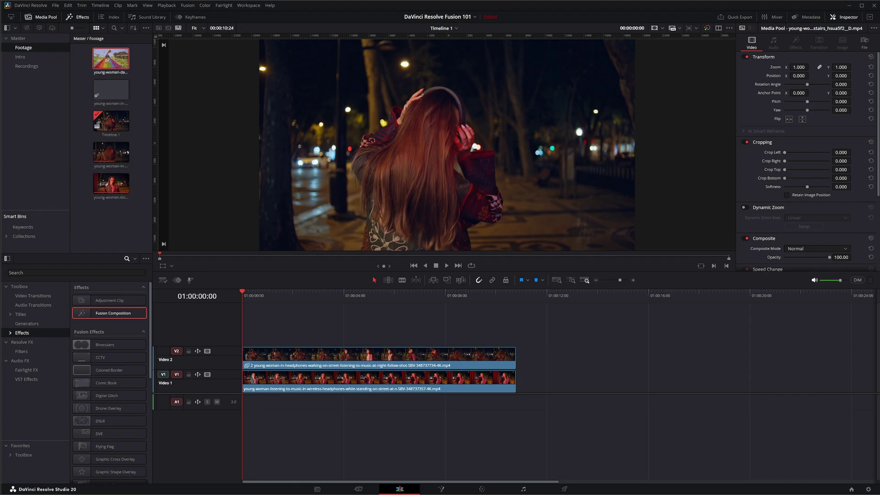
pyautogui.moveTo(879, 184); pyautogui.dragTo(122, 223)
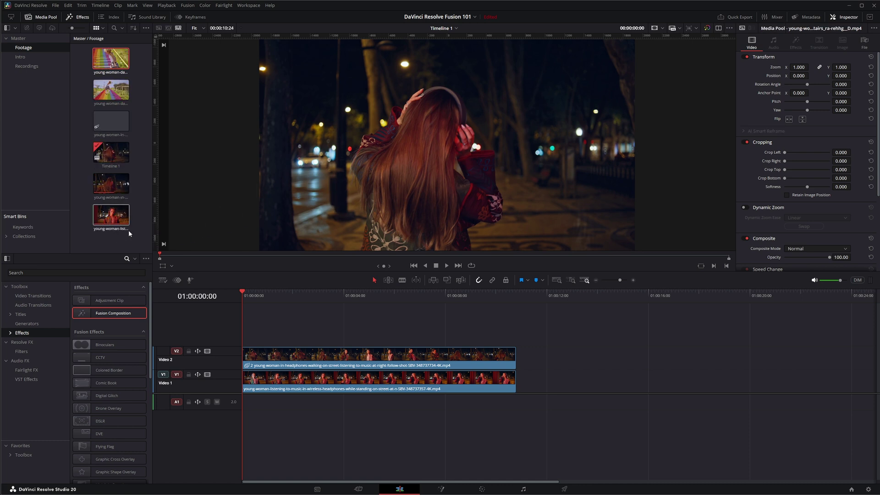
pyautogui.moveTo(104, 83); pyautogui.dragTo(521, 388)
pyautogui.moveTo(111, 59); pyautogui.dragTo(518, 363)
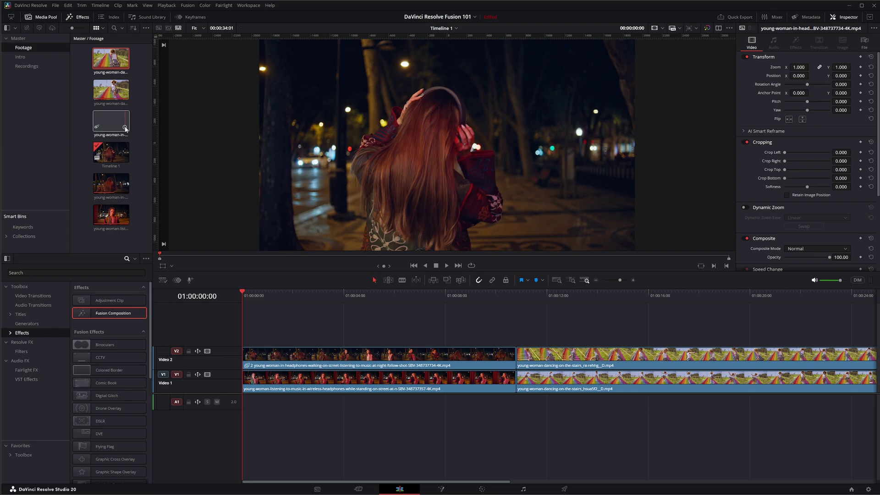
# - Link the V2 dancing clip to the referenced Fusion composition
pyautogui.click(108, 127)
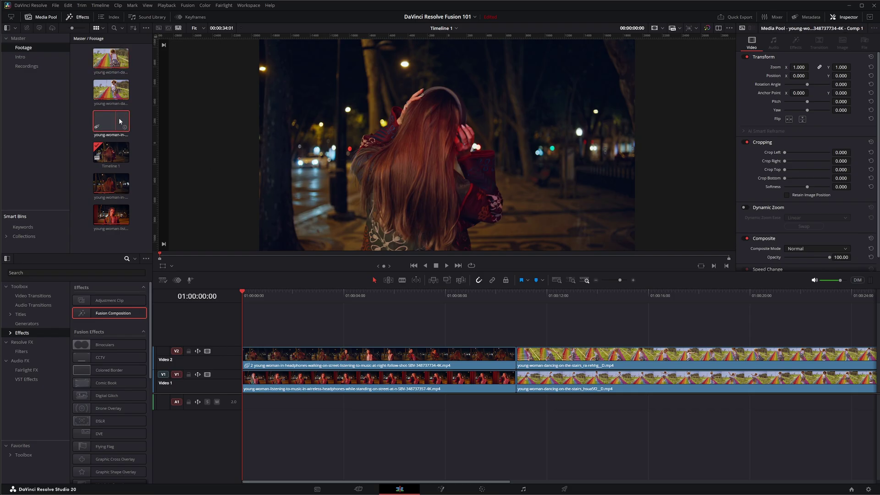
pyautogui.rightClick(563, 356)
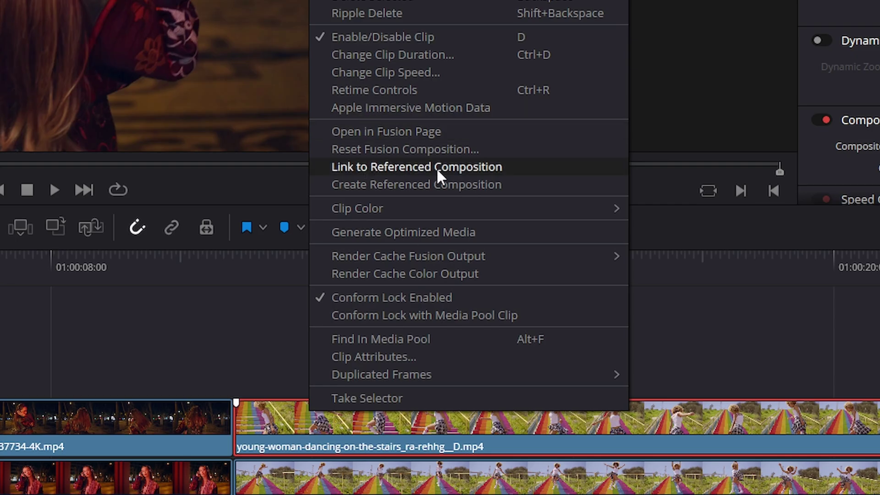
pyautogui.click(411, 168)
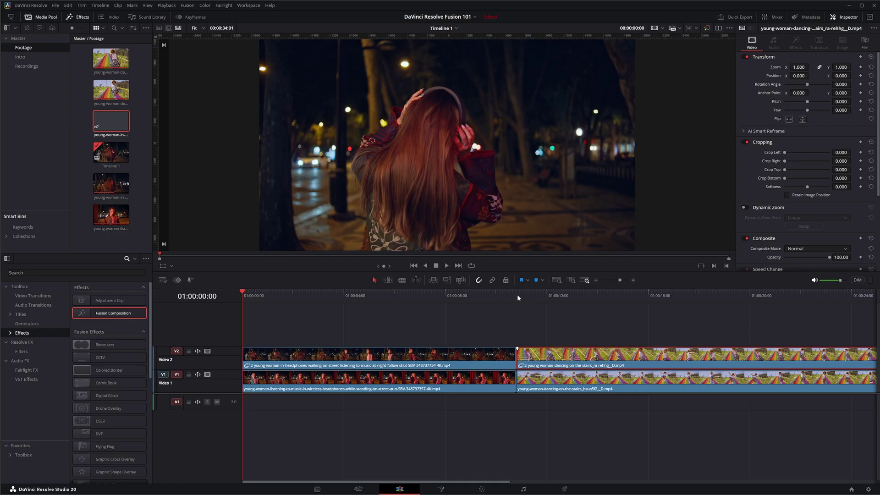
# - Play back the second clip pair from its start
pyautogui.click(517, 295)
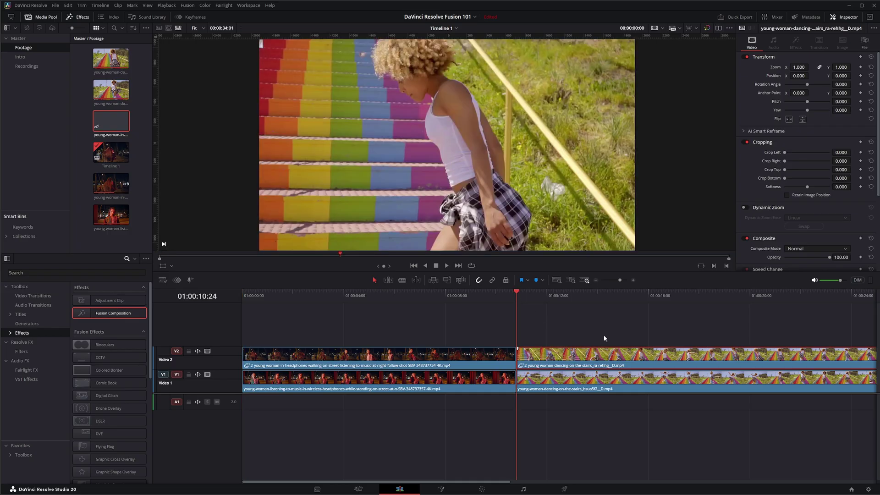
pyautogui.press('space')
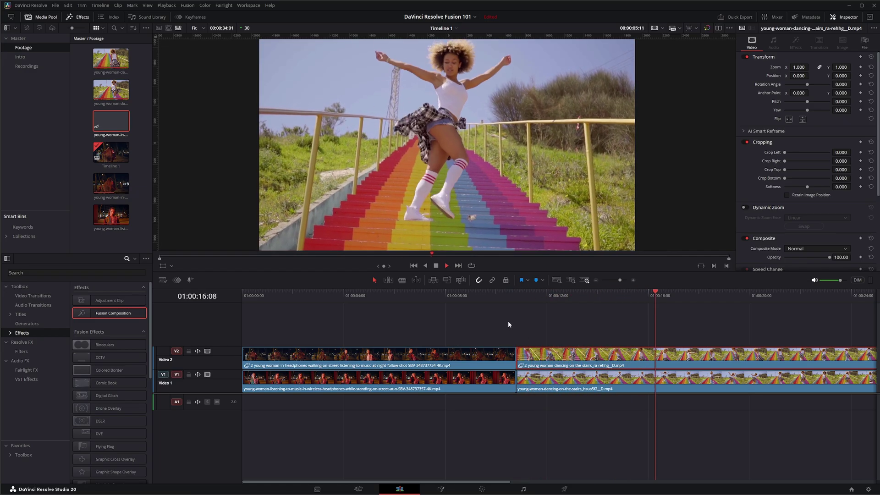
pyautogui.click(436, 266)
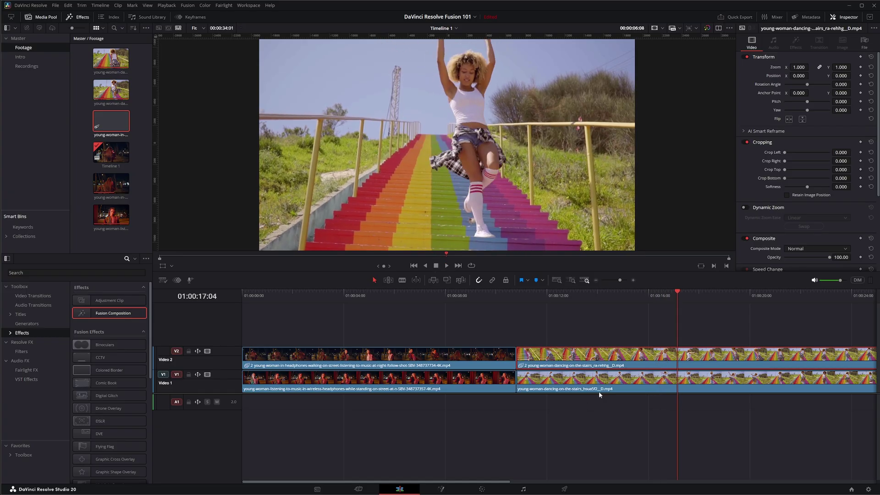
# - Replace the V1 dancing clip with the standing headphones clip
pyautogui.click(574, 386)
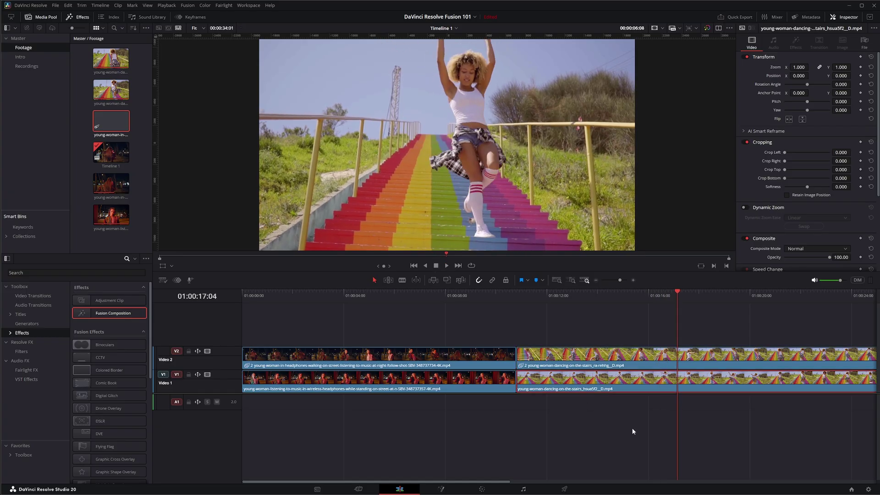
pyautogui.press('Delete')
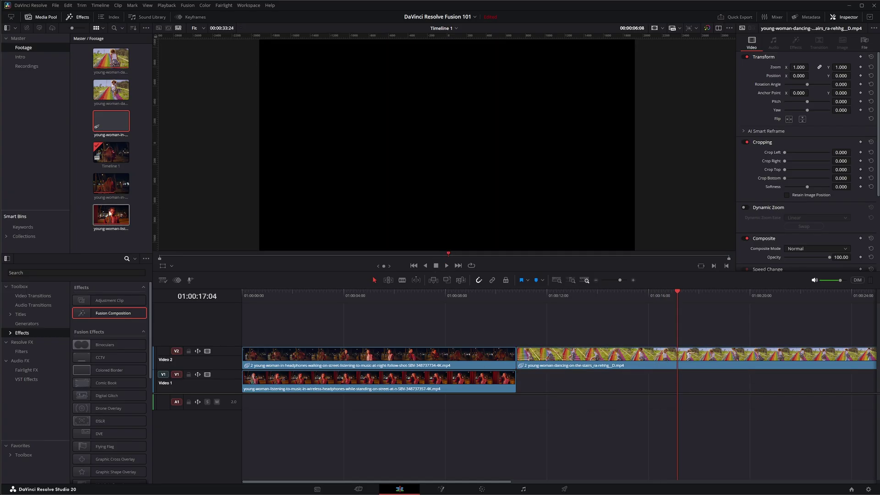
pyautogui.moveTo(114, 219); pyautogui.dragTo(551, 403)
# - Preview the second pair's transition and select the rainbow-stairs clip on V2
pyautogui.click(515, 297)
pyautogui.press('space')
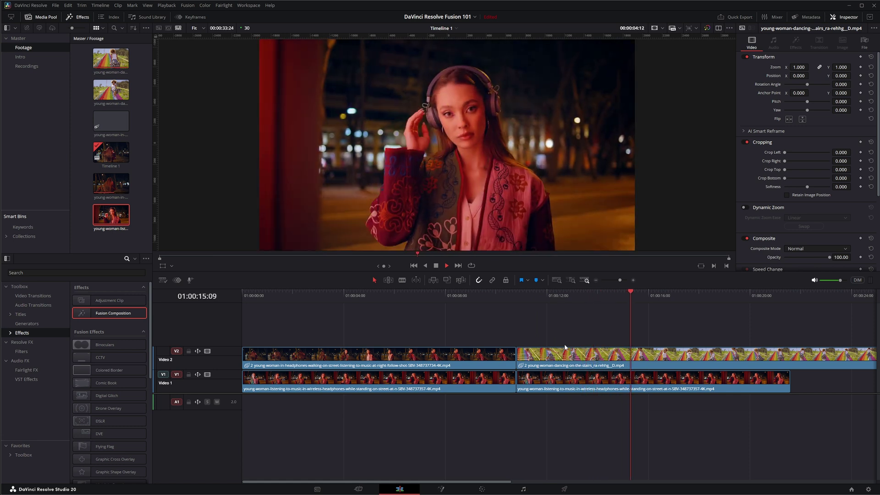
pyautogui.press('space')
pyautogui.moveTo(596, 293); pyautogui.dragTo(600, 294)
pyautogui.click(571, 354)
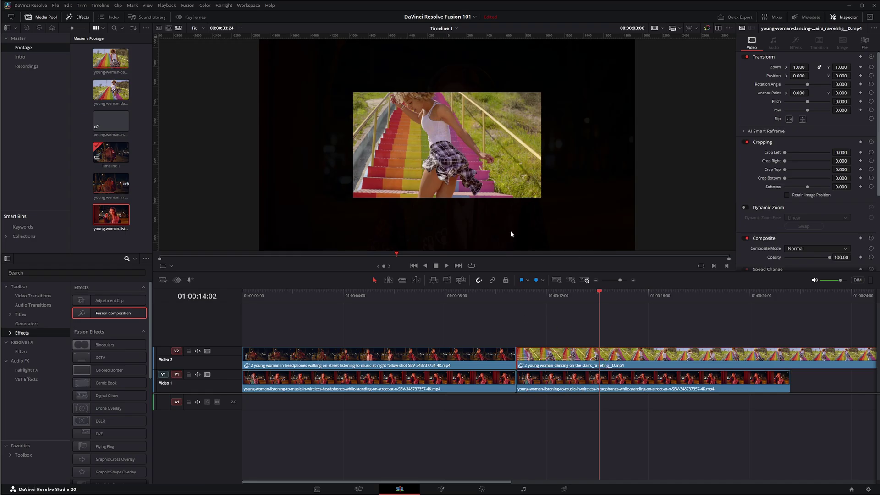
# - Open the referenced composition's node graph and insert a Resize node after MediaIn1
pyautogui.click(106, 127)
pyautogui.doubleClick(106, 127)
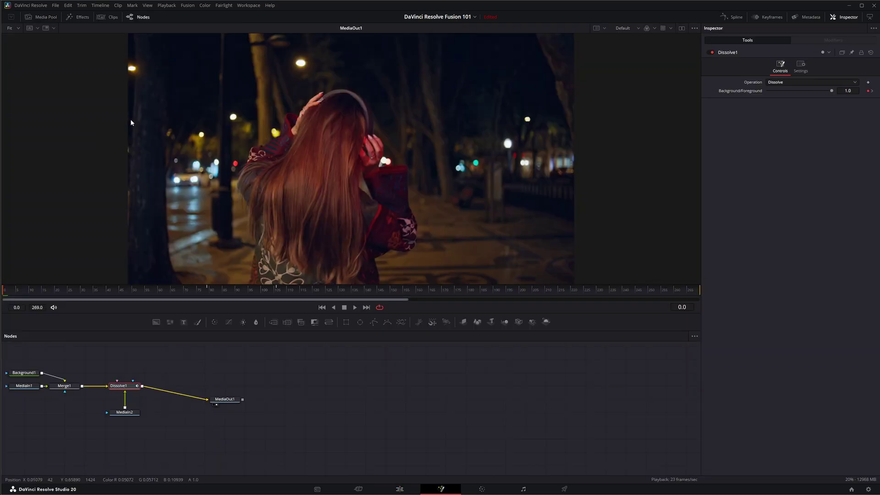
pyautogui.moveTo(138, 363); pyautogui.dragTo(306, 368)
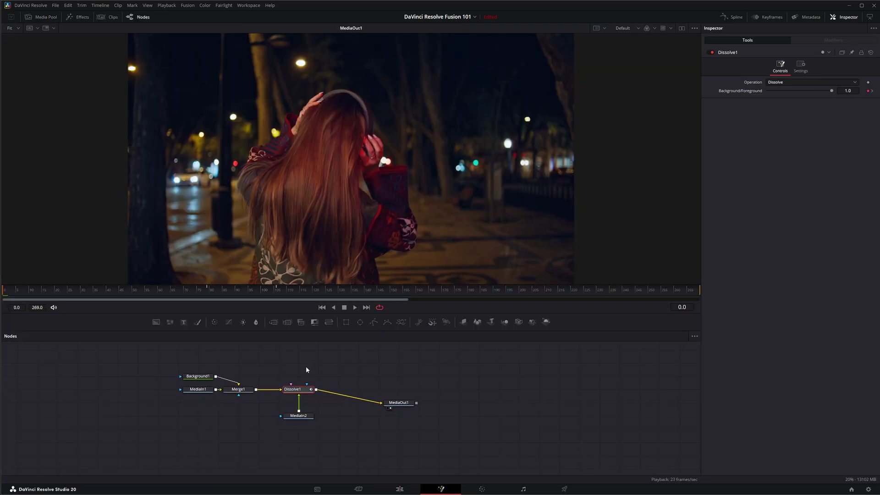
pyautogui.click(202, 391)
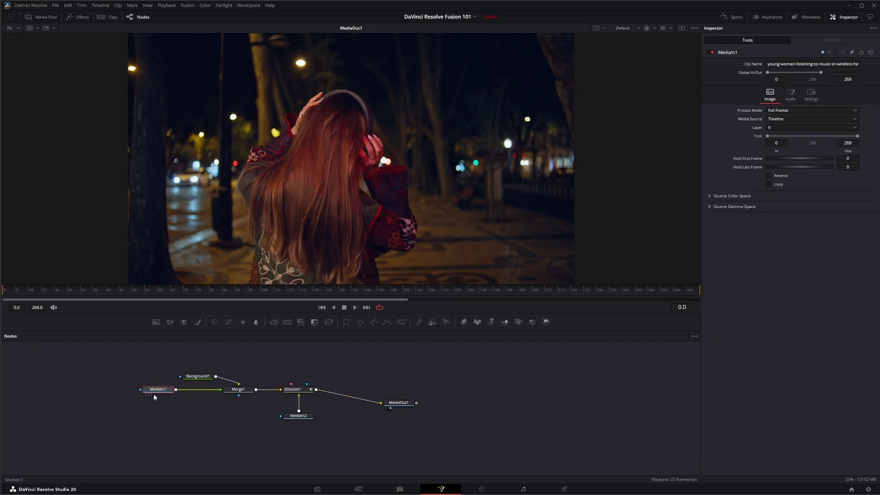
pyautogui.hotkey('shift', 'space')
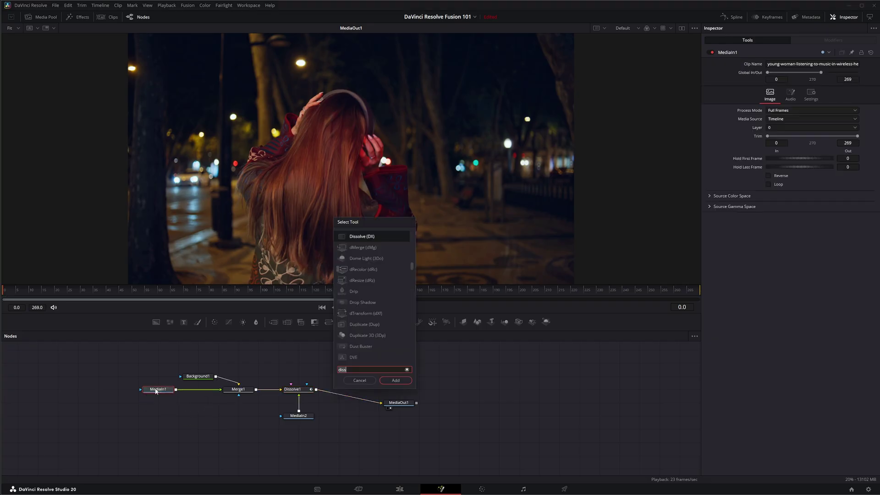
pyautogui.write('resi')
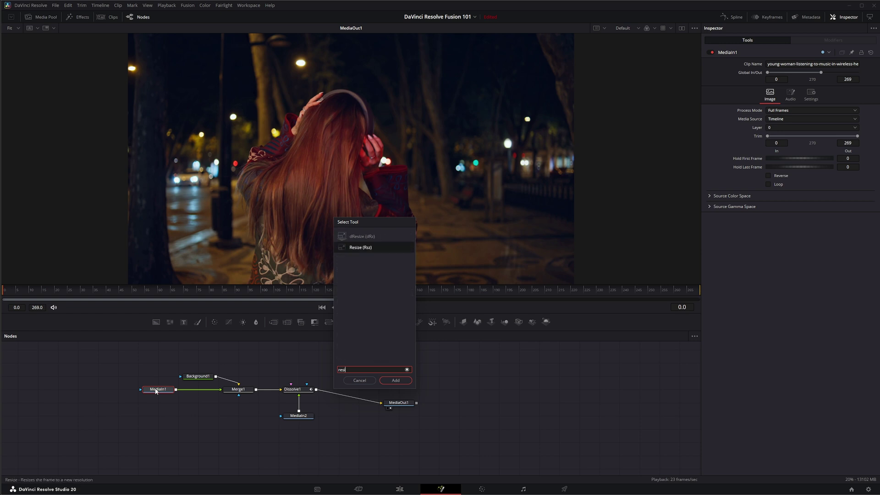
pyautogui.press('Return')
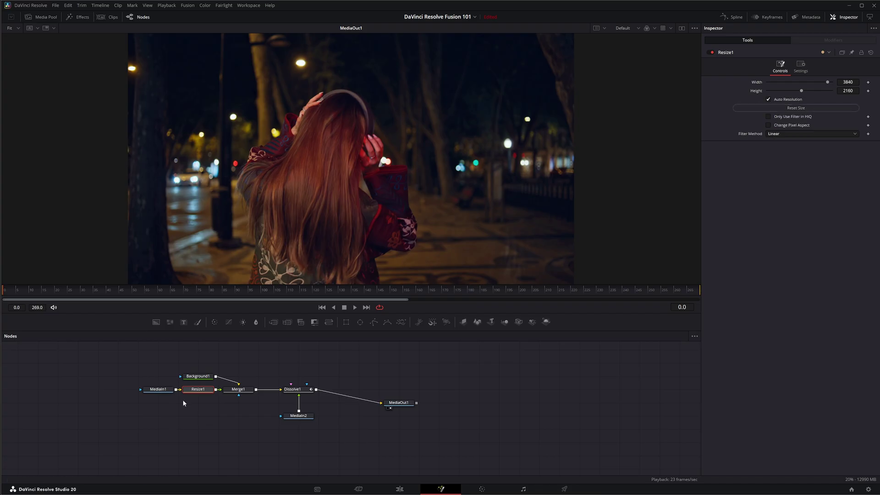
# - Paste a copy of the Resize node after MediaIn2, then play the second pair on the Edit page
pyautogui.click(247, 446)
pyautogui.hotkey('ctrl', 'v')
pyautogui.moveTo(290, 420); pyautogui.dragTo(290, 434)
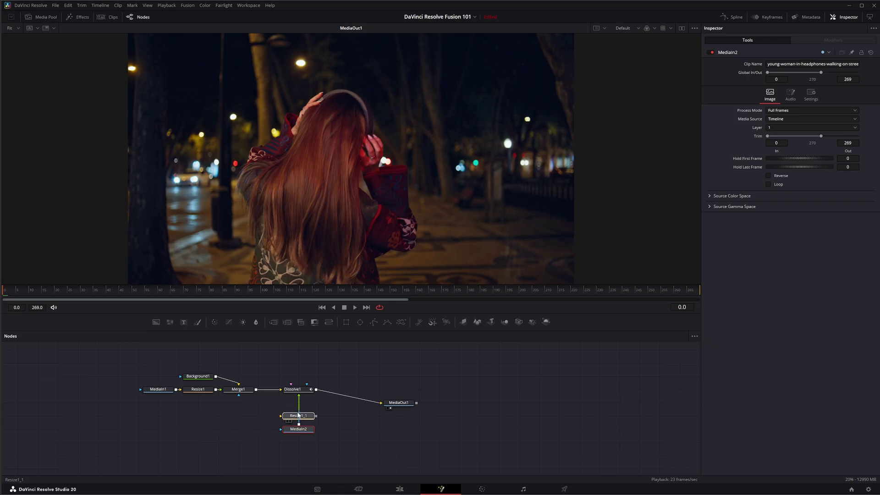
pyautogui.hotkey('shift', '4')
pyautogui.click(522, 297)
pyautogui.press('space')
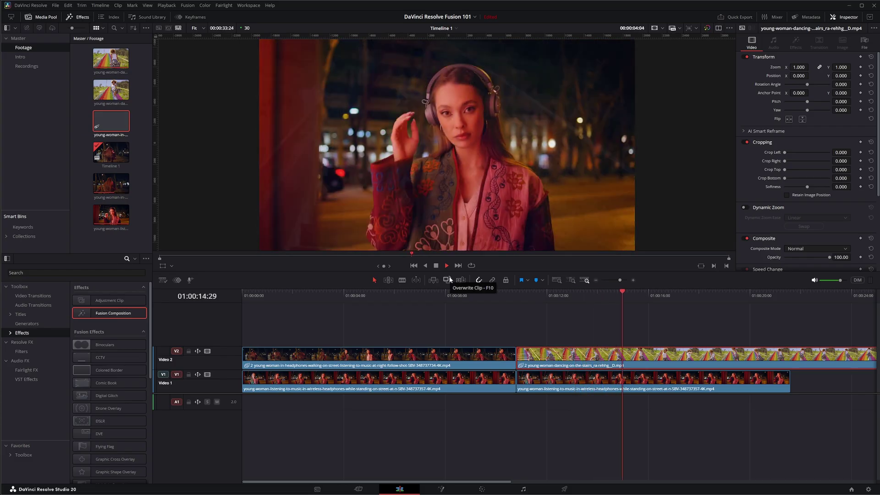
pyautogui.click(515, 296)
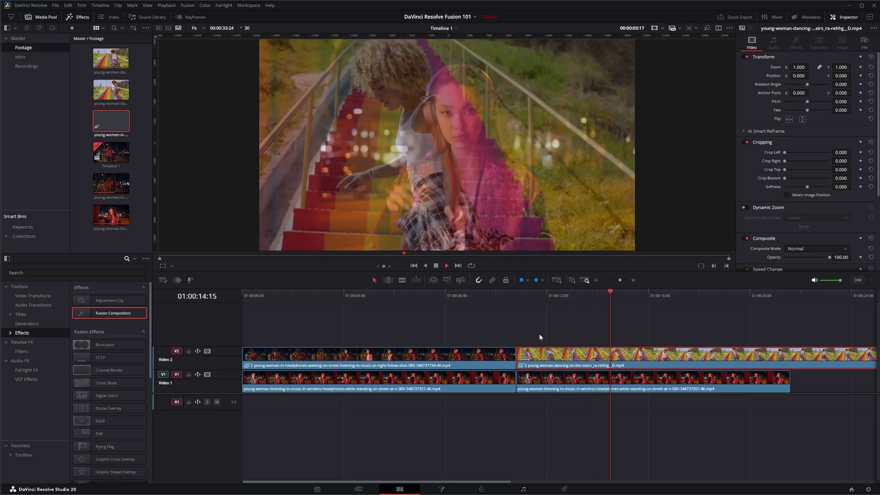
pyautogui.press('Home')
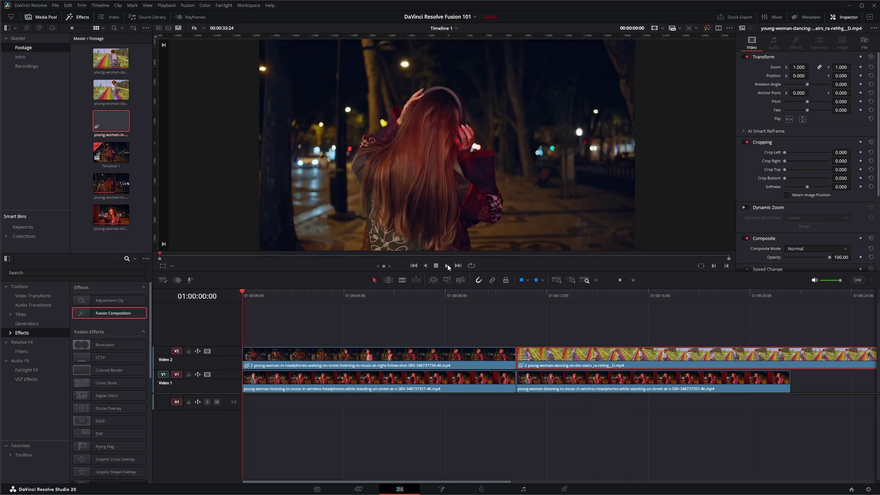